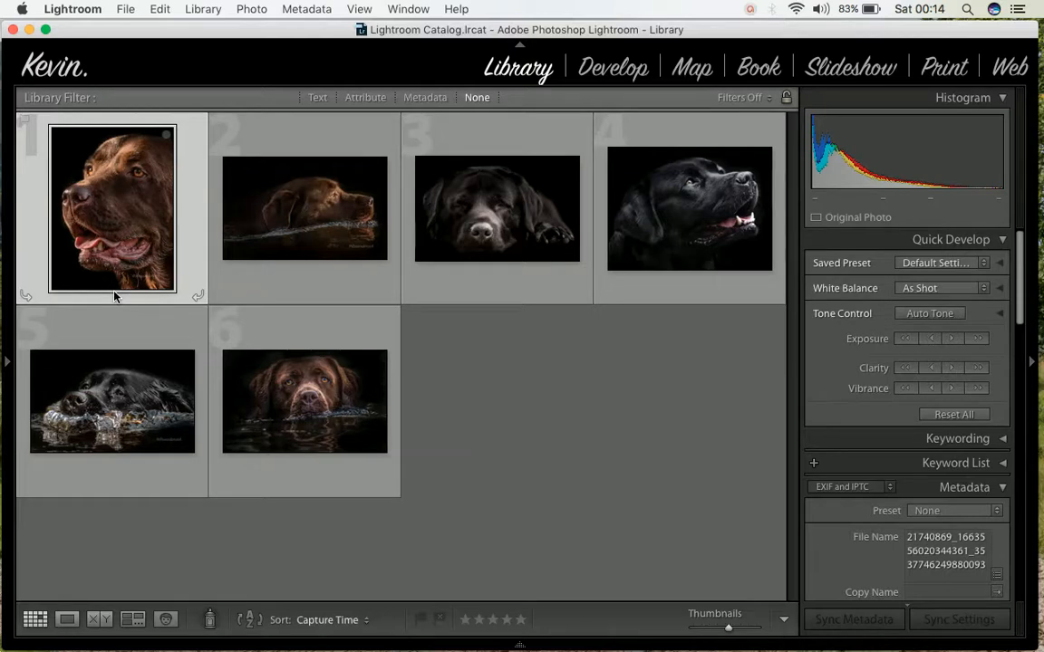
View the six black-background dog photos one after another at full-screen size in the Develop module.
click(595, 74)
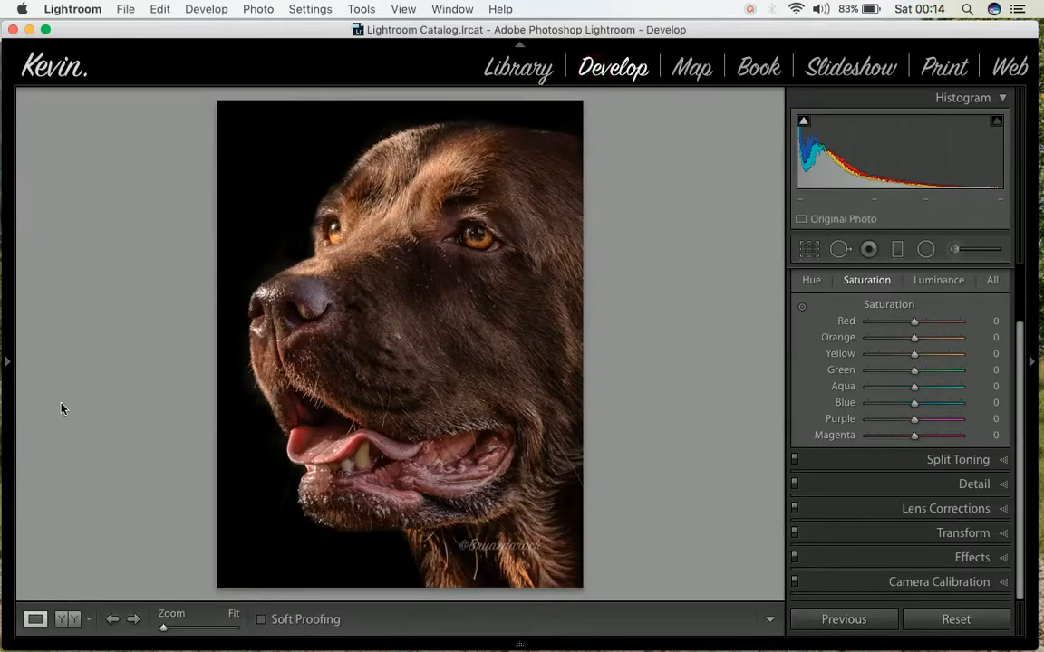
key(f)
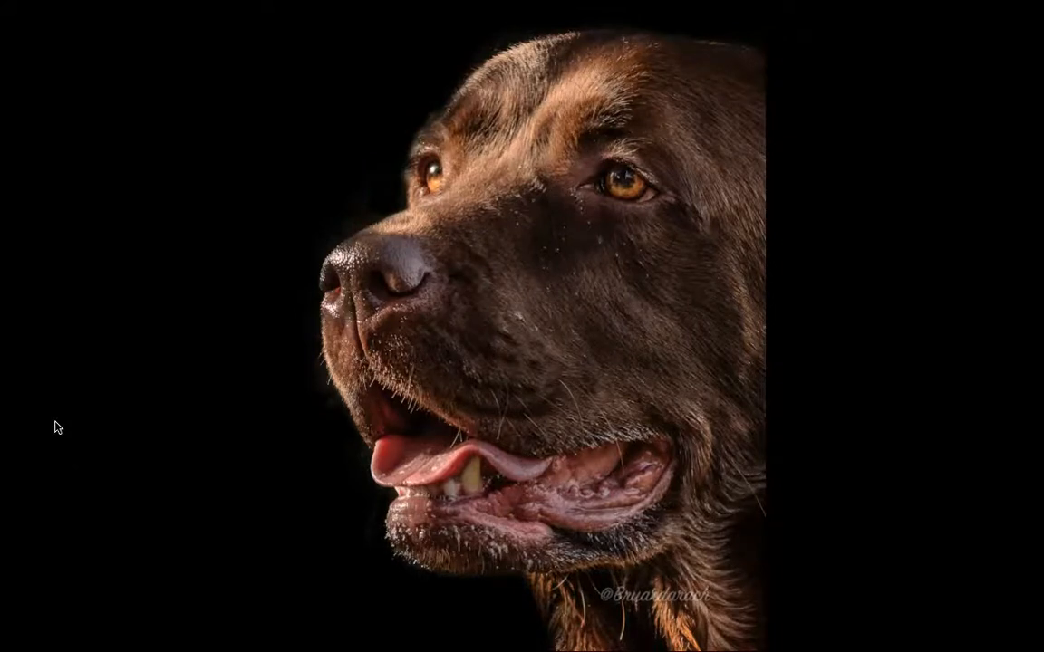
key(Right)
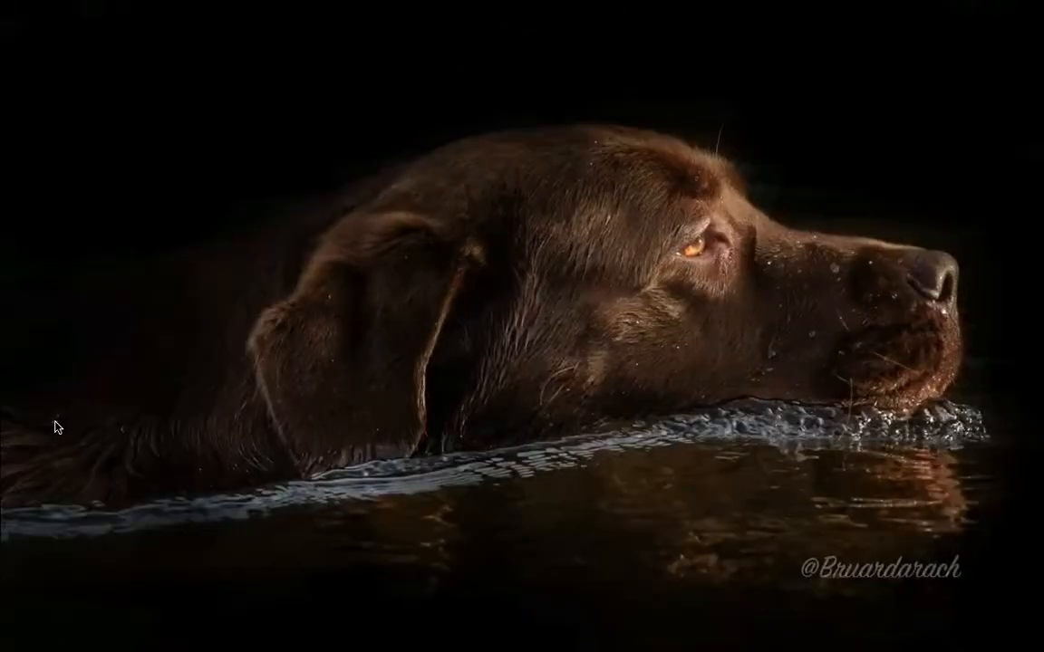
key(Right)
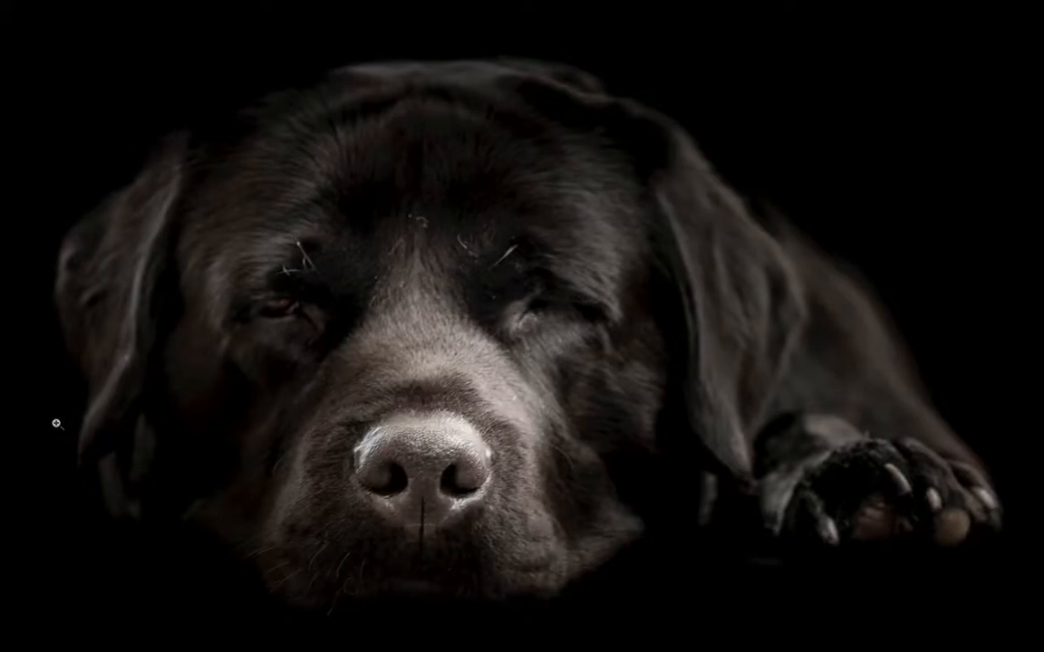
key(Right)
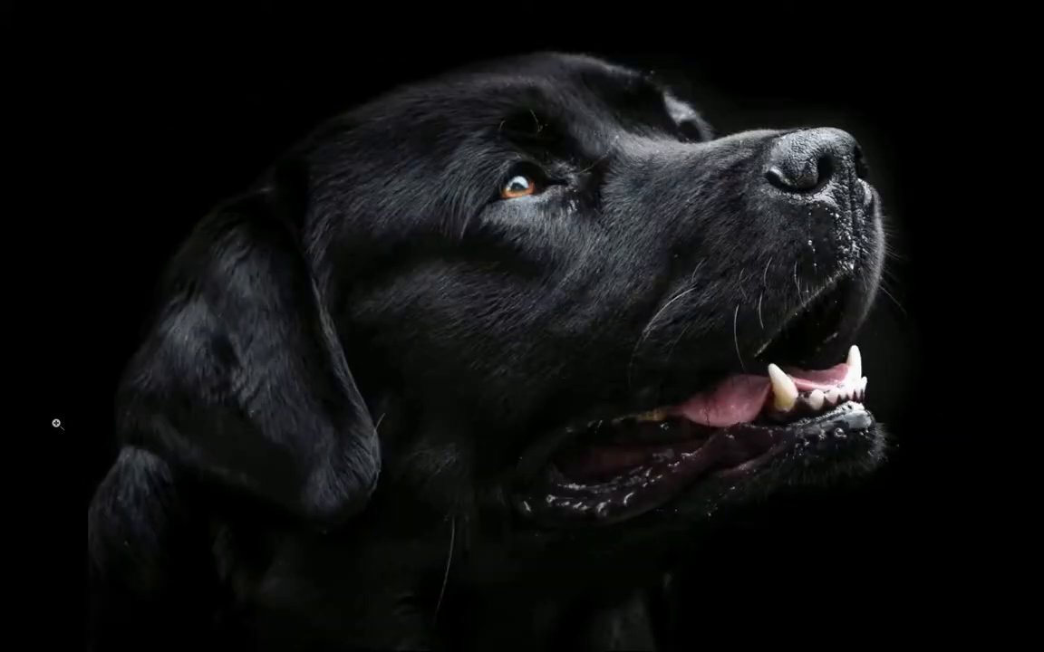
key(Right)
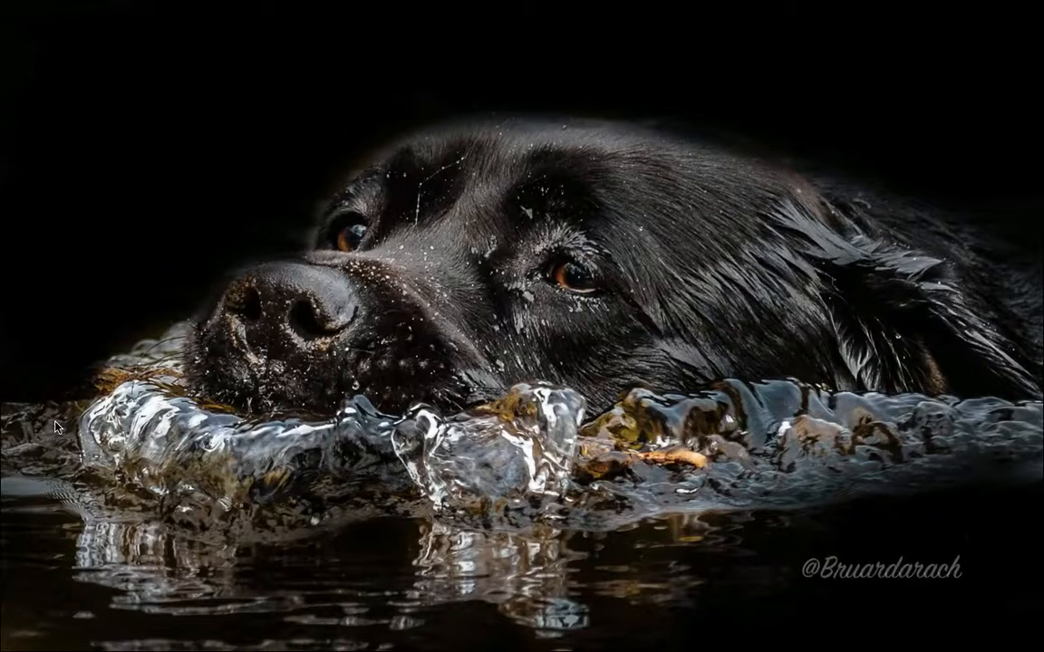
key(Right)
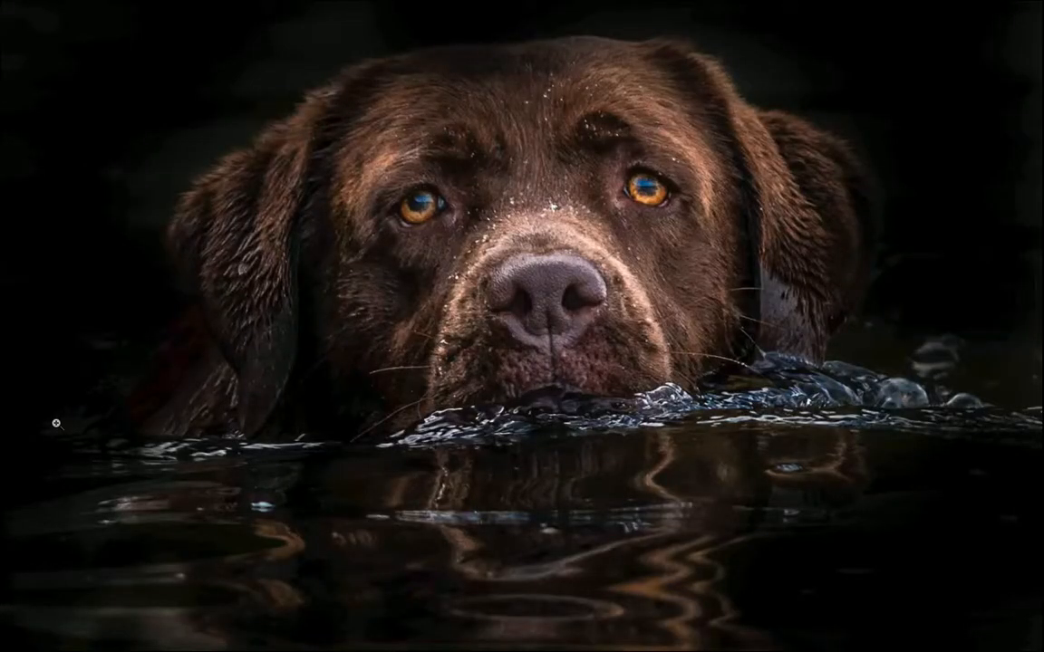
key(f)
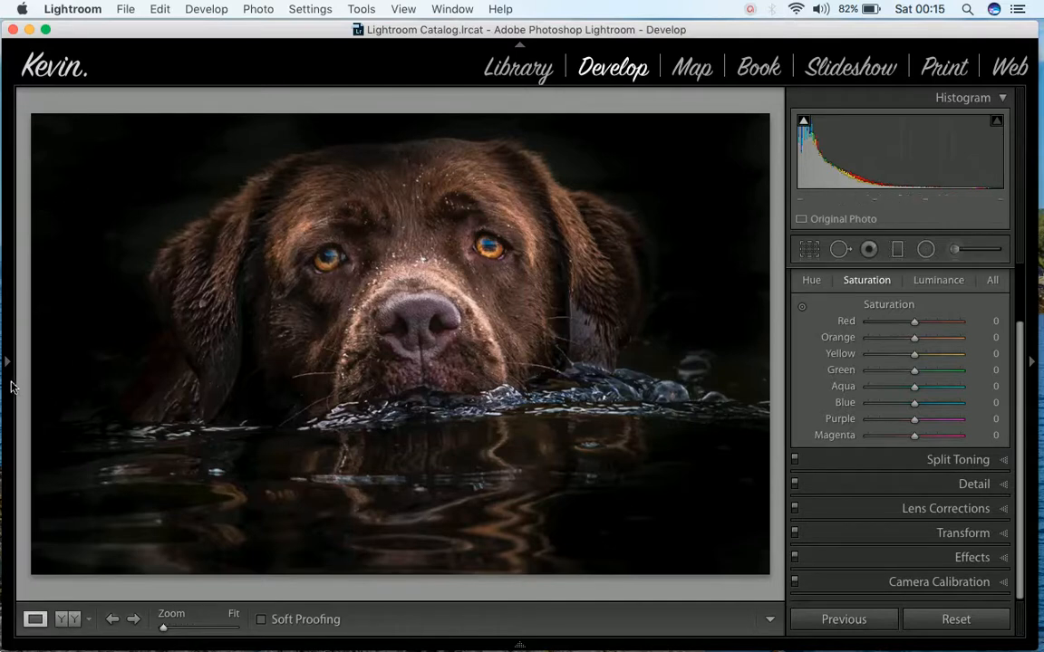
Return to the Library and show the photos of the "high quality" folder in a wide grid.
click(8, 335)
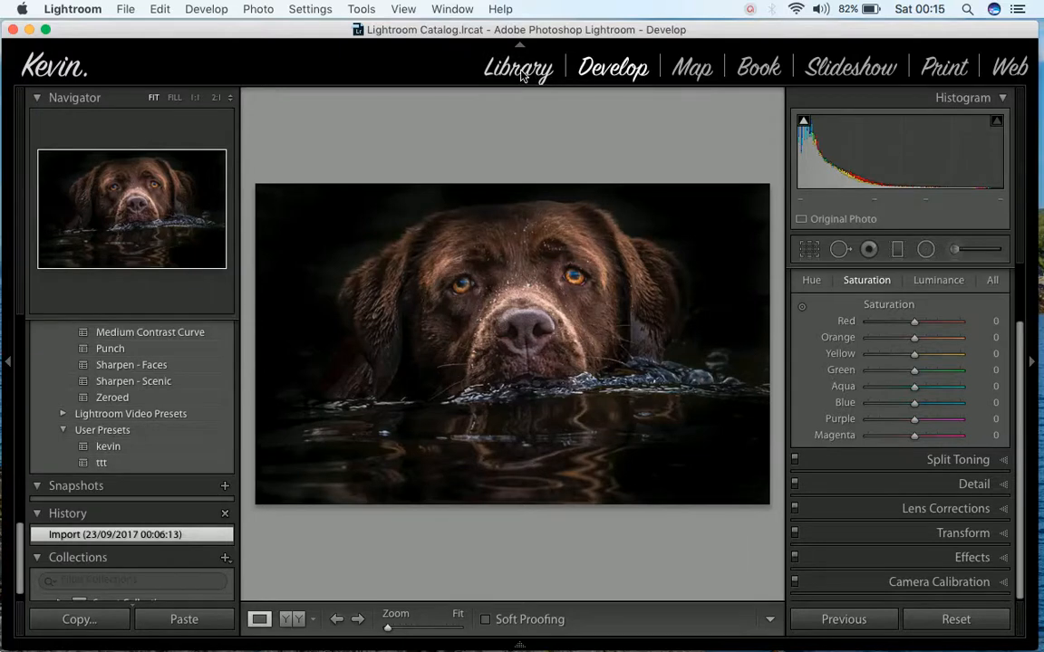
click(521, 76)
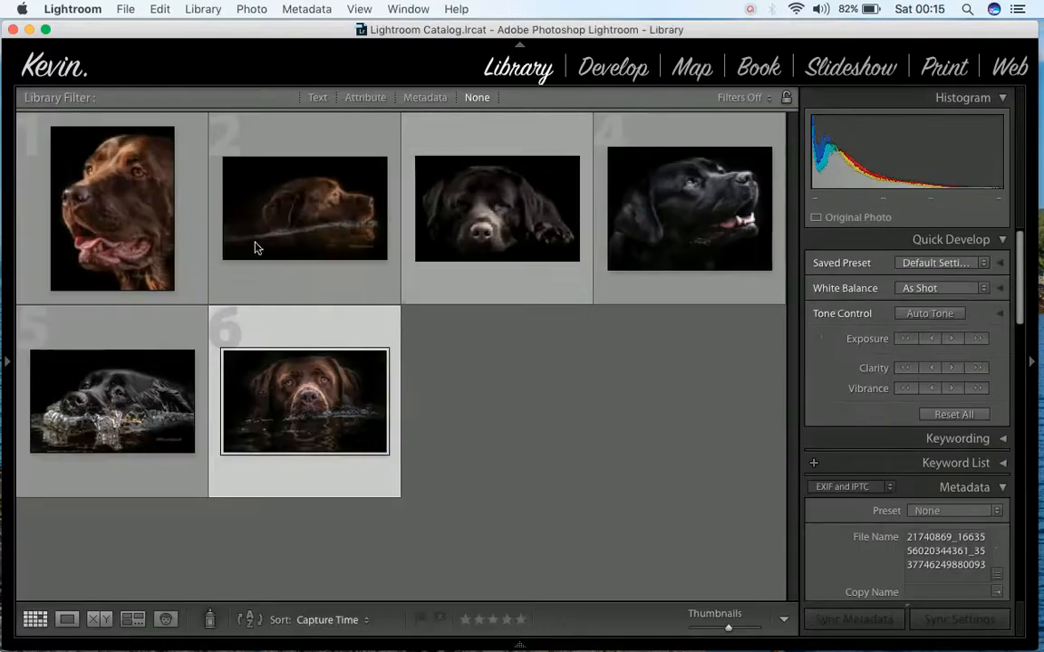
click(4, 362)
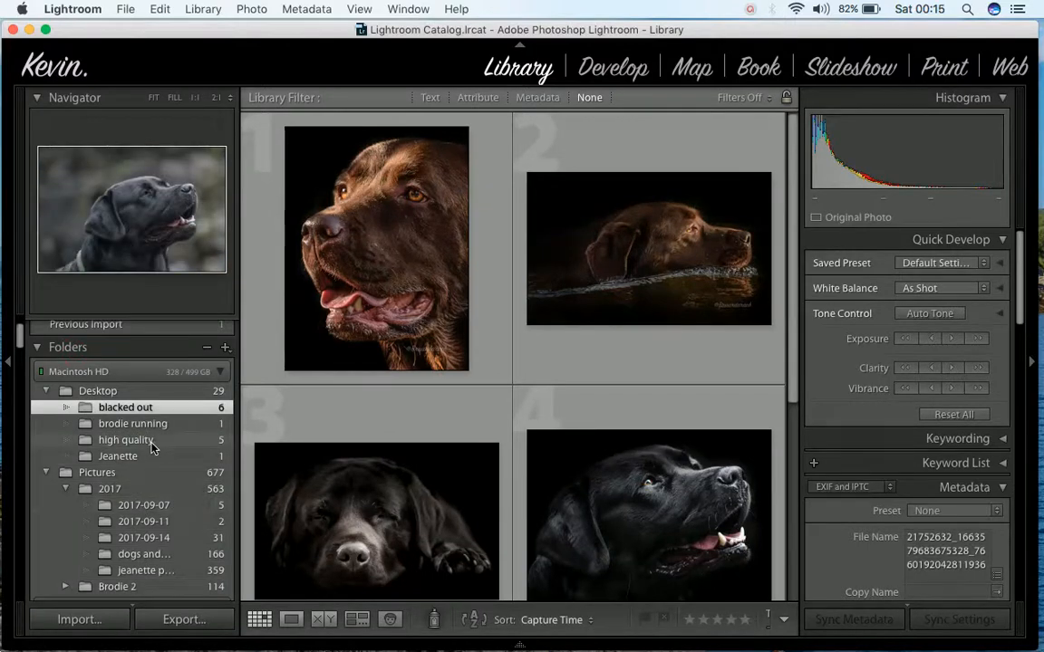
click(152, 444)
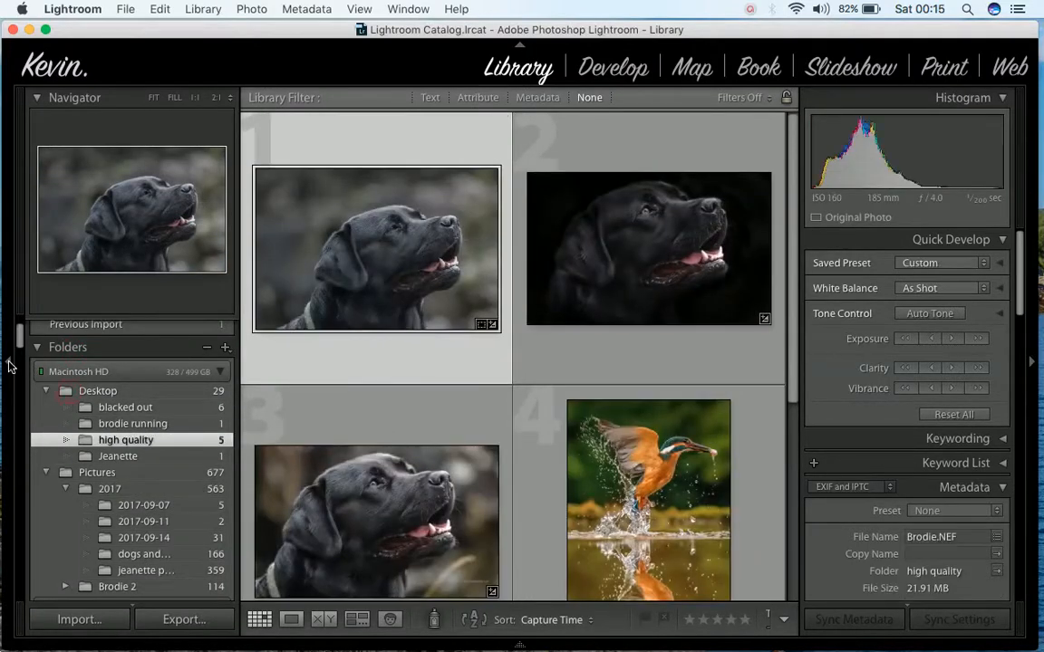
click(9, 365)
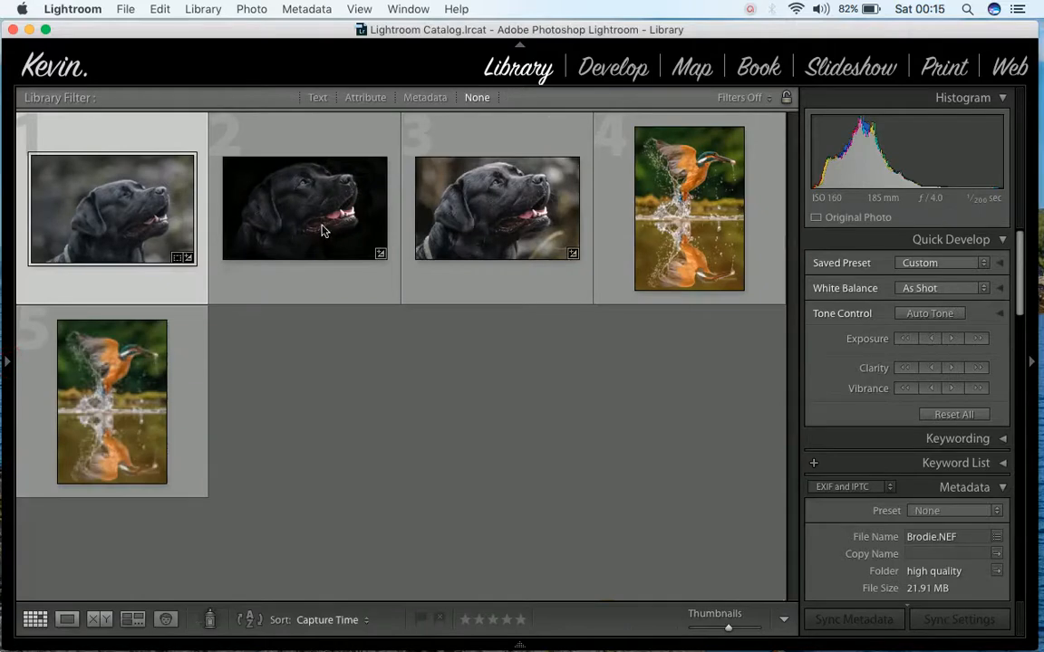
Open the second photo, the black dog on a black background, in the Develop module with the side presets area hidden.
click(322, 230)
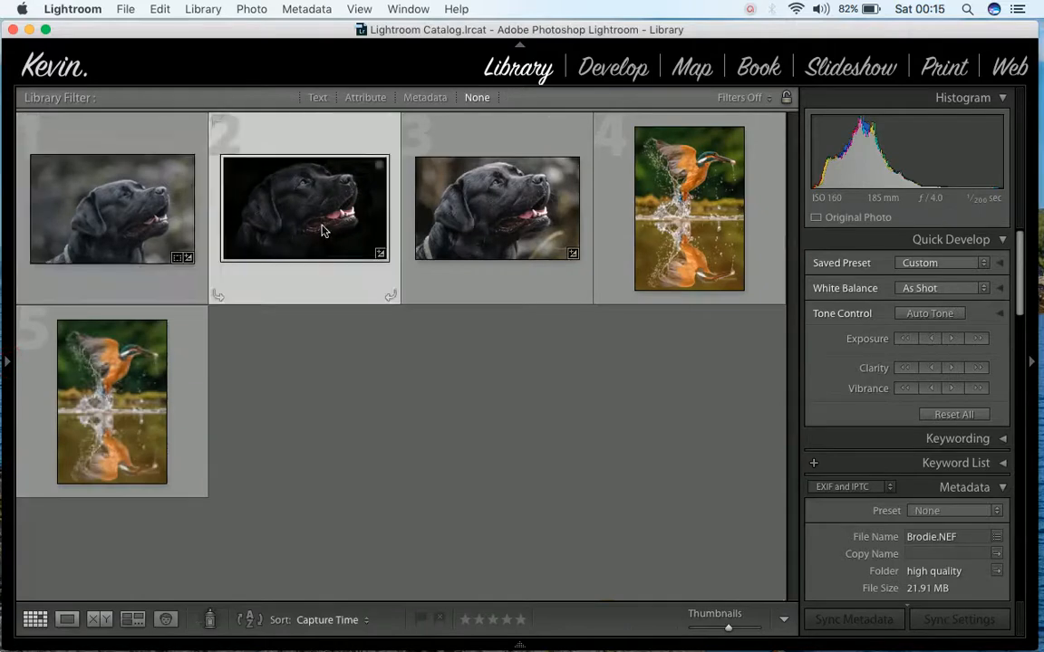
click(600, 78)
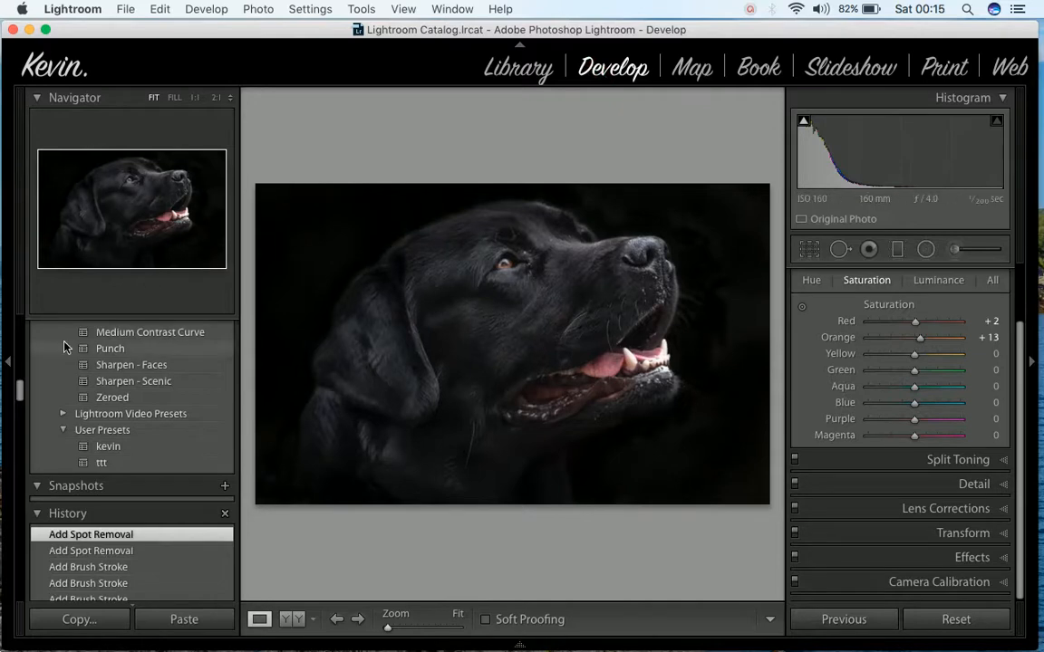
click(7, 363)
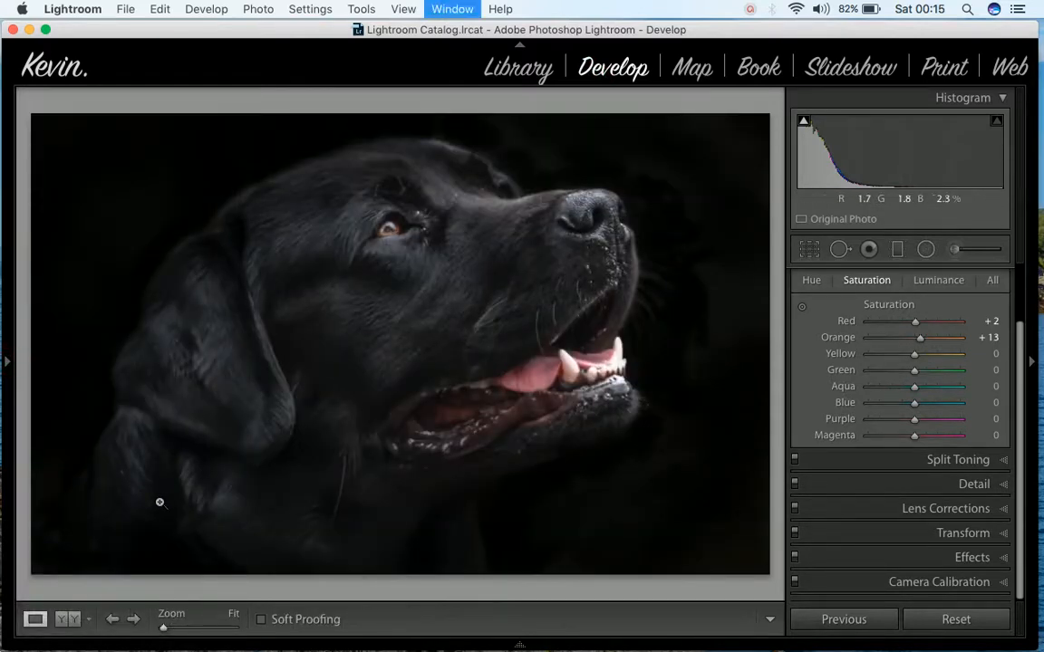
Examine the edited black dog photo full screen and compare its before and after versions side by side.
key(f)
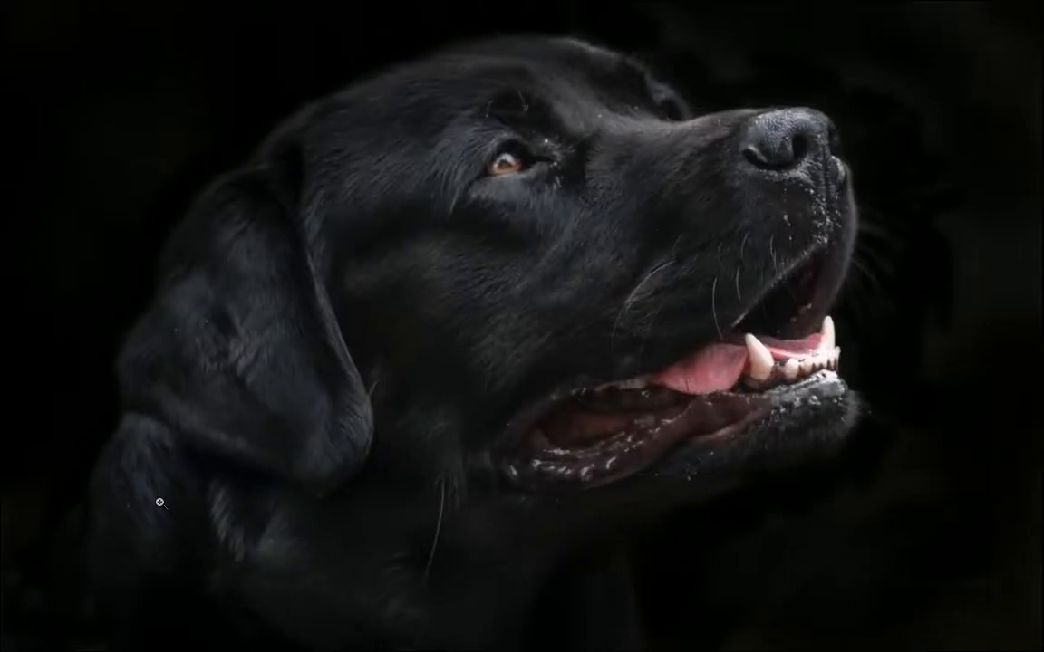
key(f)
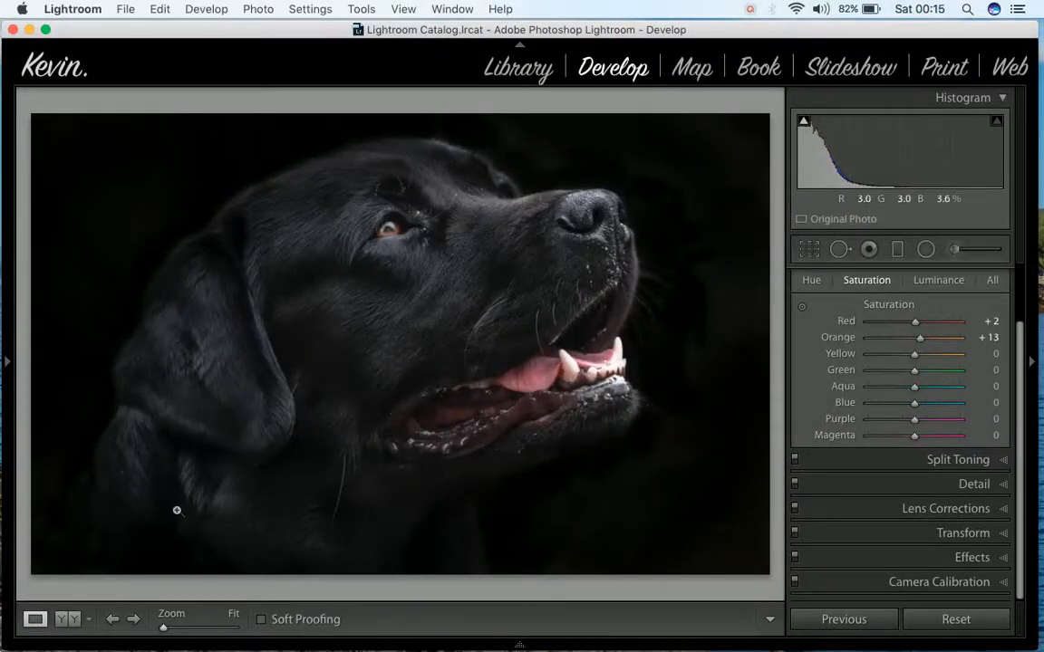
click(62, 620)
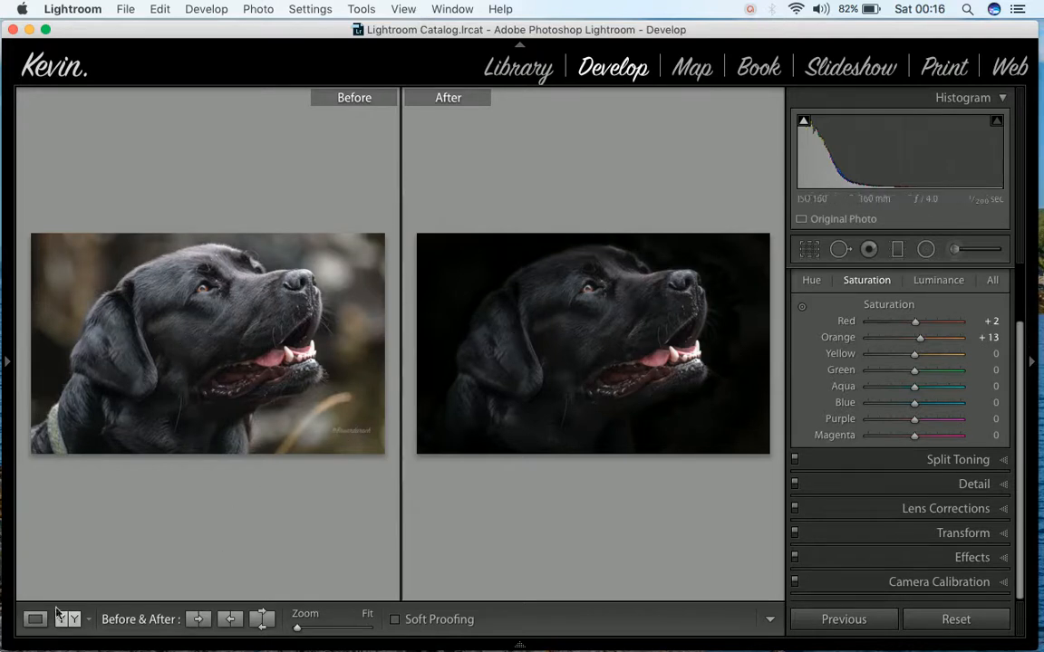
click(27, 624)
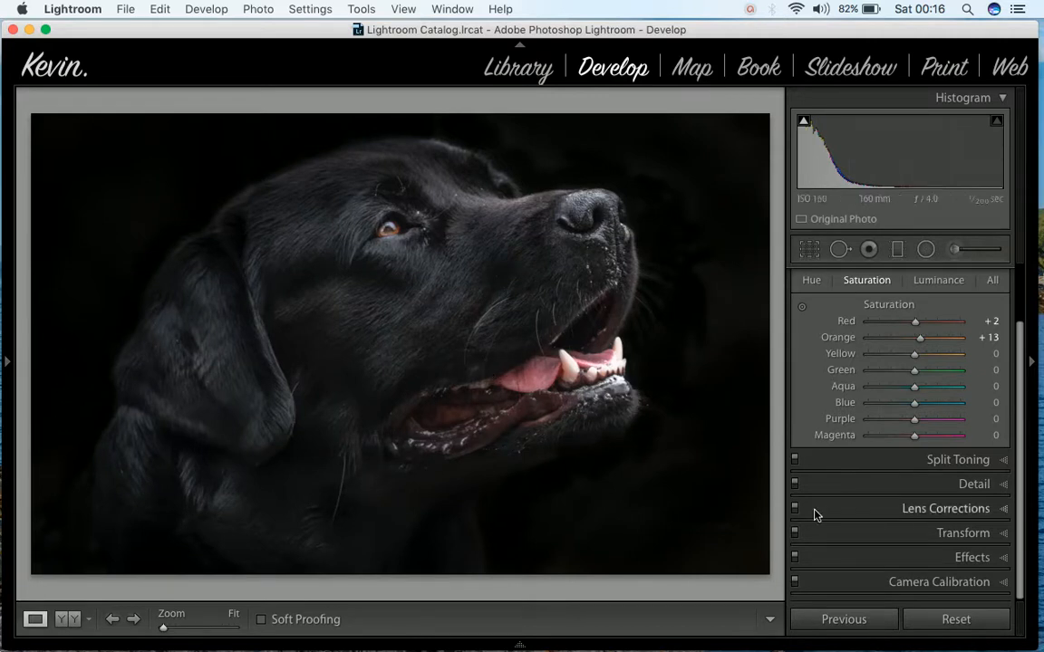
Reset all edits on the dog photo and tighten the crop around the head at the original aspect ratio.
click(953, 620)
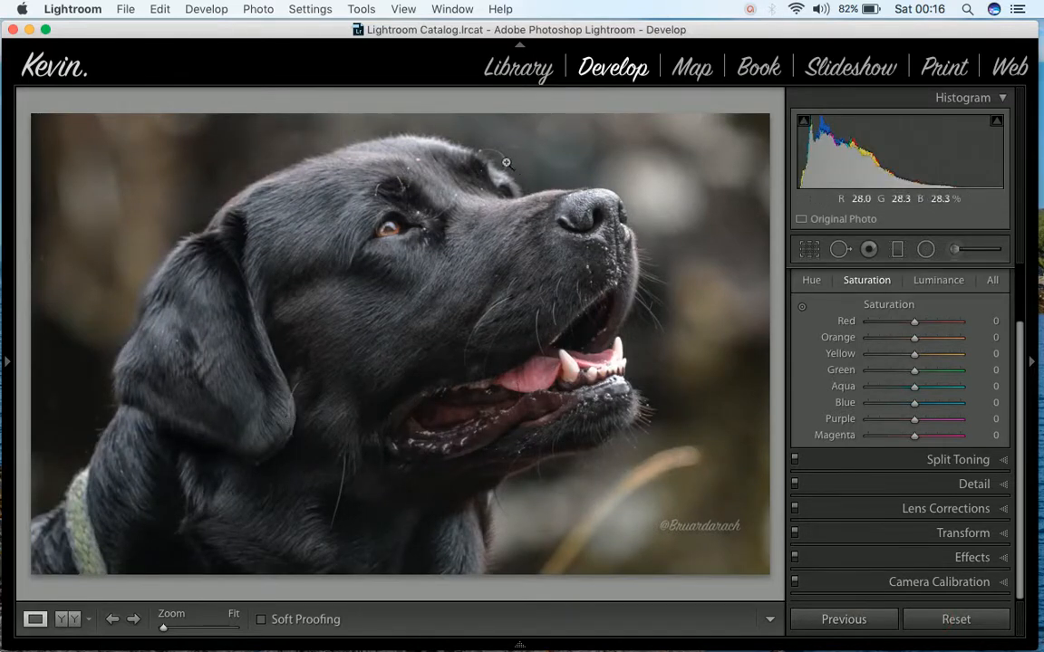
click(809, 249)
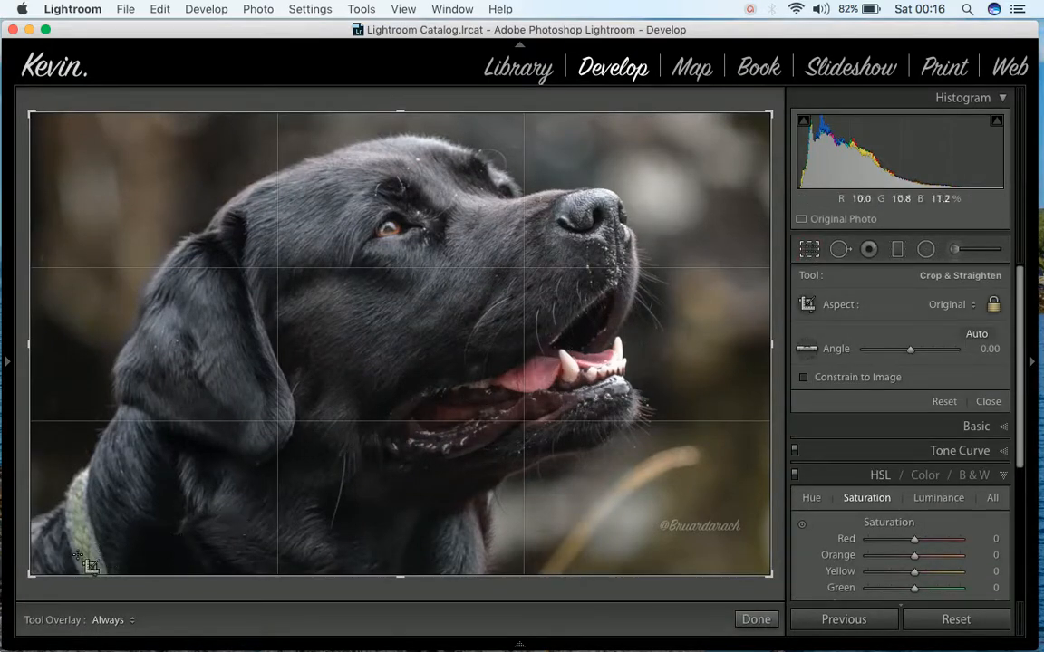
drag(30, 572, 56, 557)
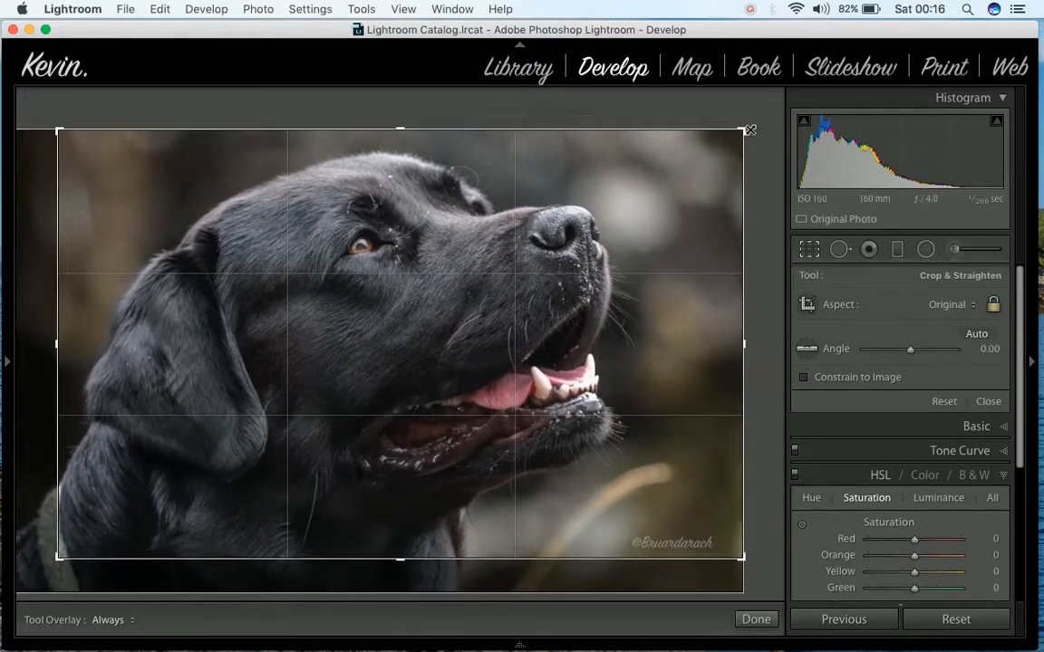
mouse_move(743, 131)
mouse_down()
mouse_move(701, 149)
mouse_move(725, 125)
mouse_up()
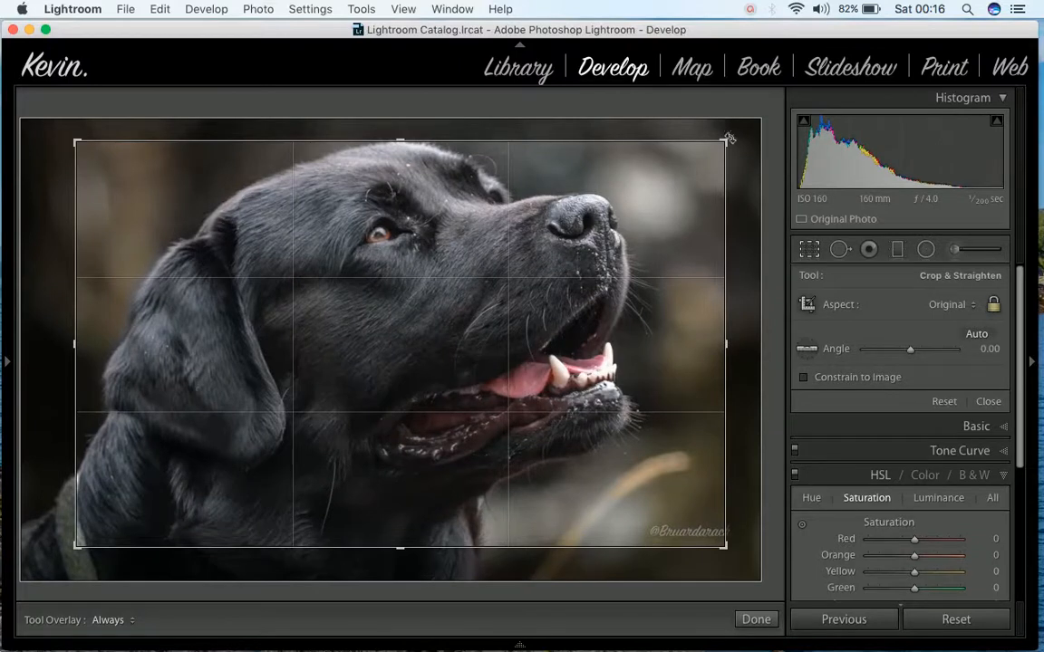
Change the crop aspect to 4 x 3, reposition and slightly enlarge the frame around the dog's head, and apply it.
click(965, 308)
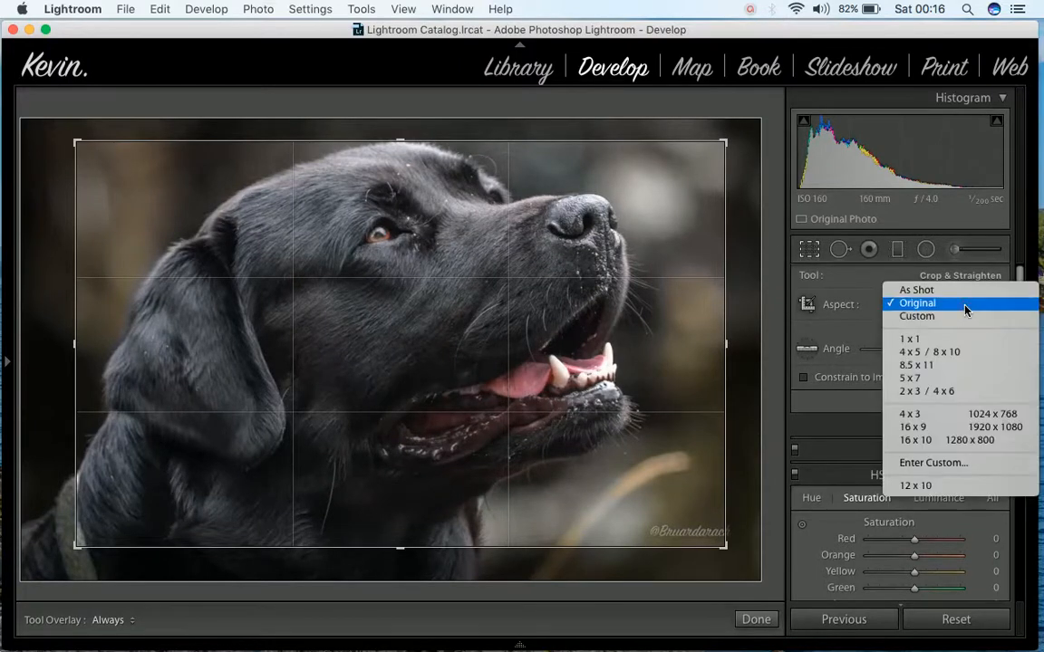
click(937, 415)
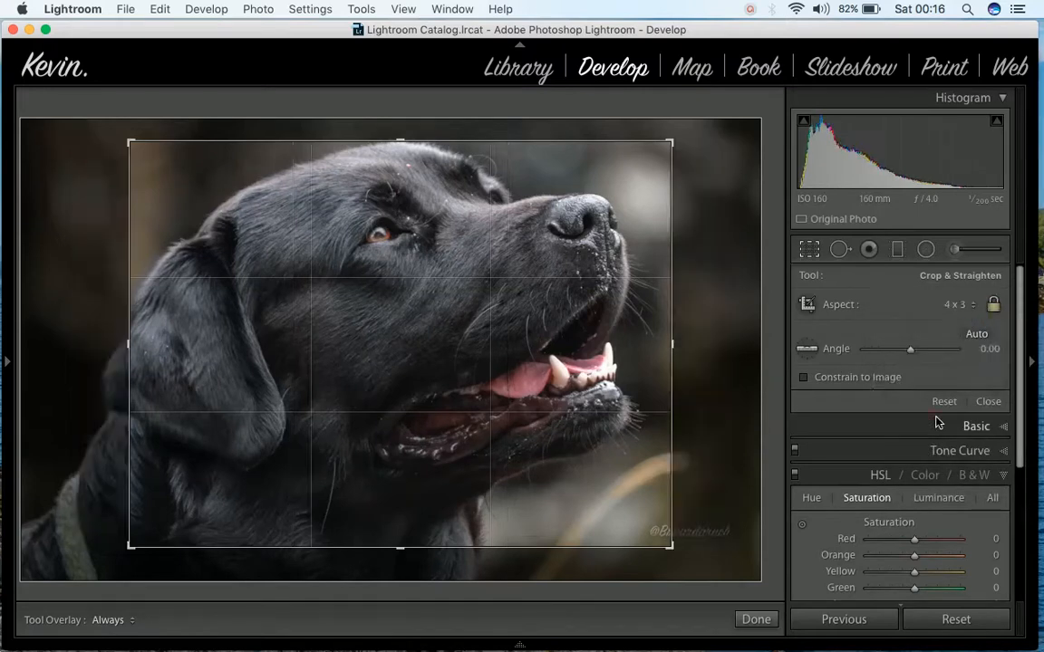
drag(534, 456, 560, 468)
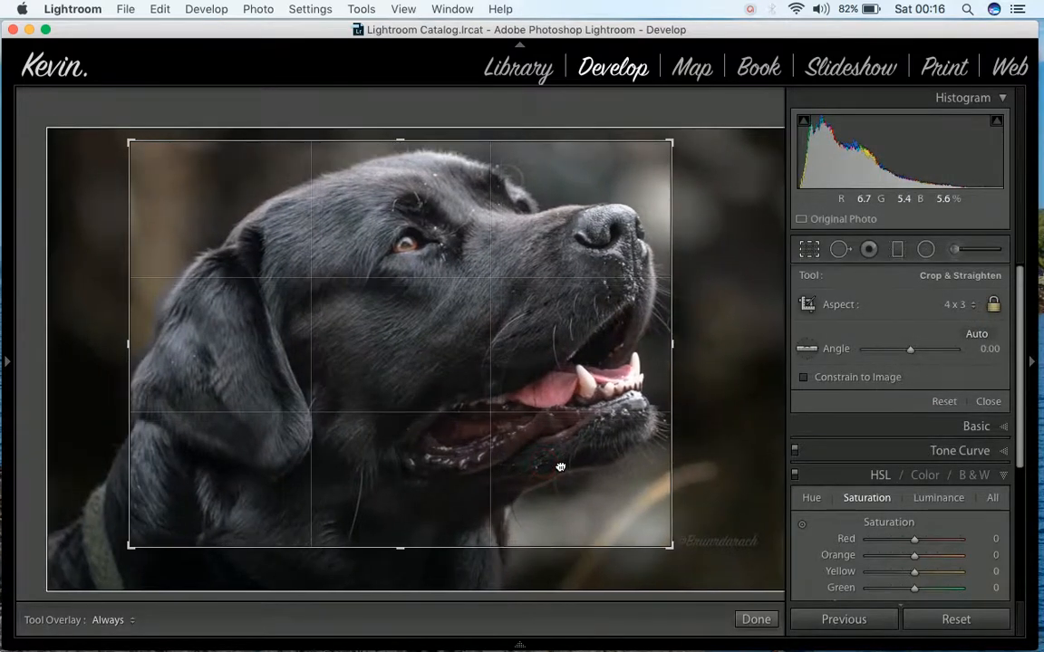
drag(669, 545, 687, 560)
drag(487, 415, 507, 417)
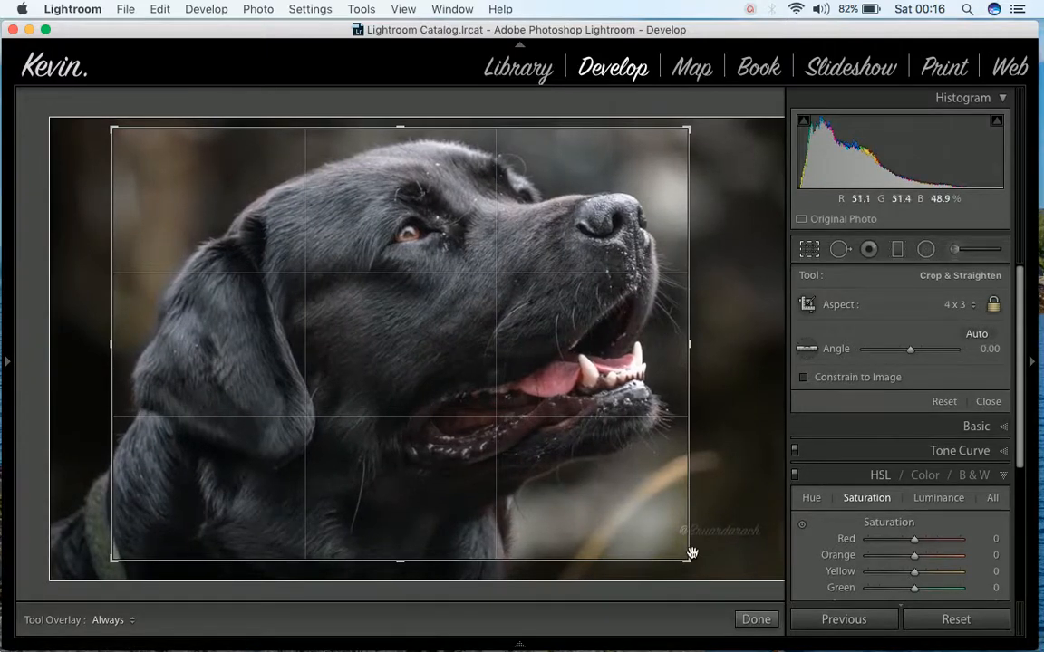
click(755, 621)
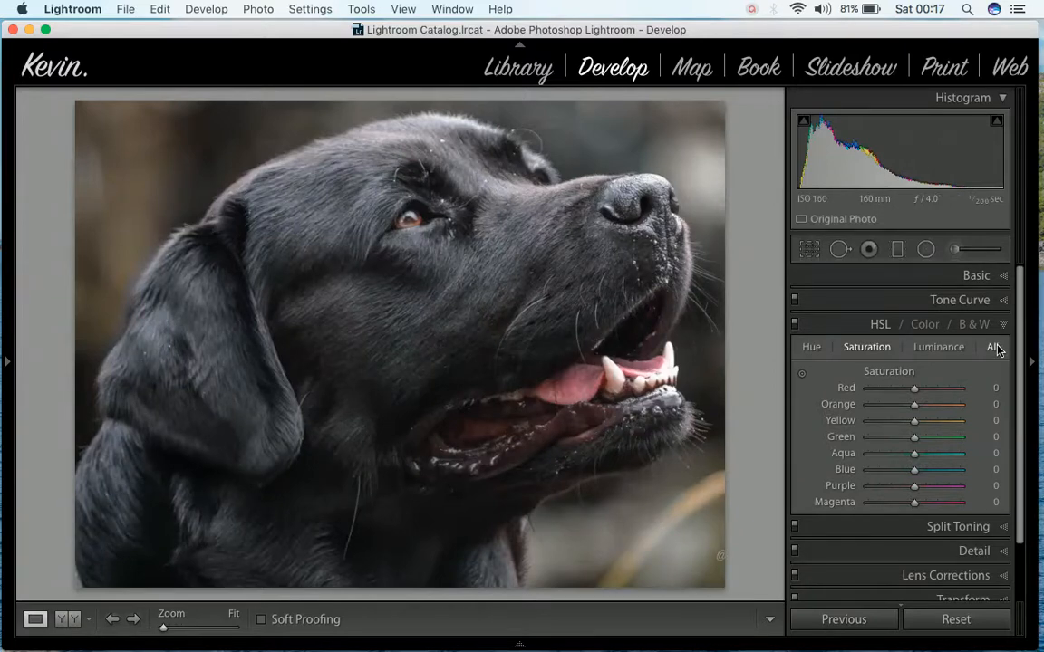
Darken the photo's edges with a Highlight Priority post-crop vignette, trying the amount at +100 before setting it to -100.
scroll(996, 350, down, 3)
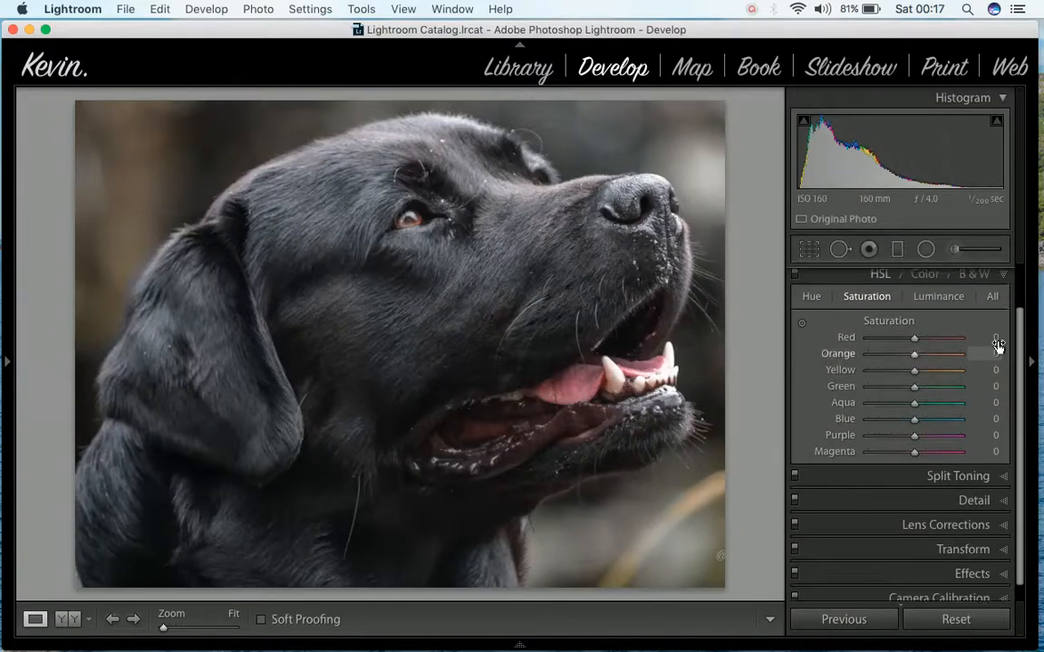
click(966, 557)
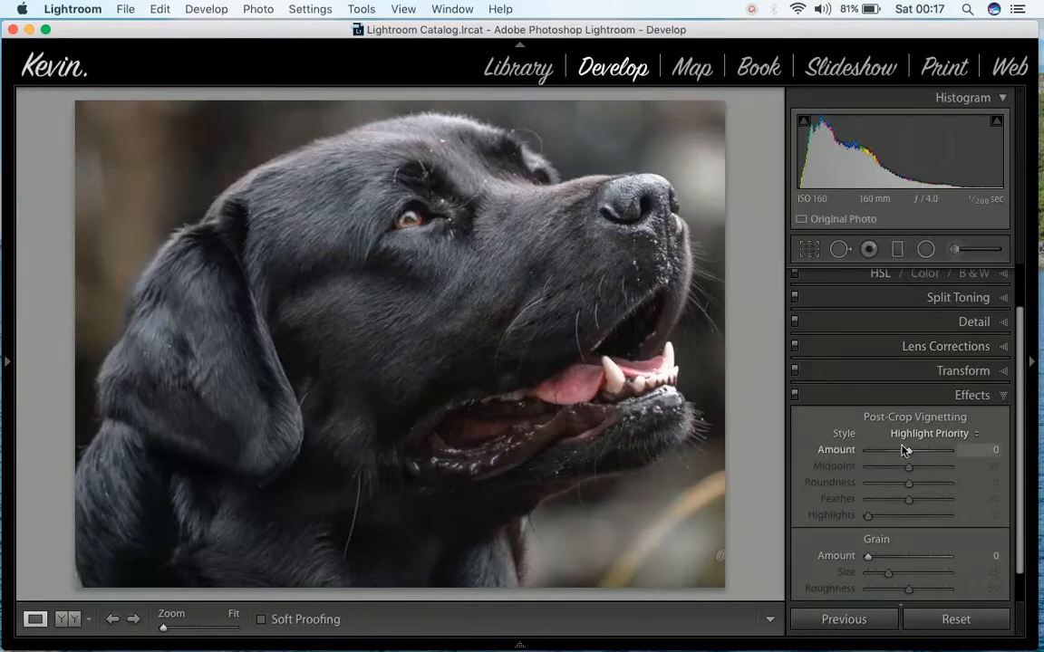
drag(908, 453, 962, 455)
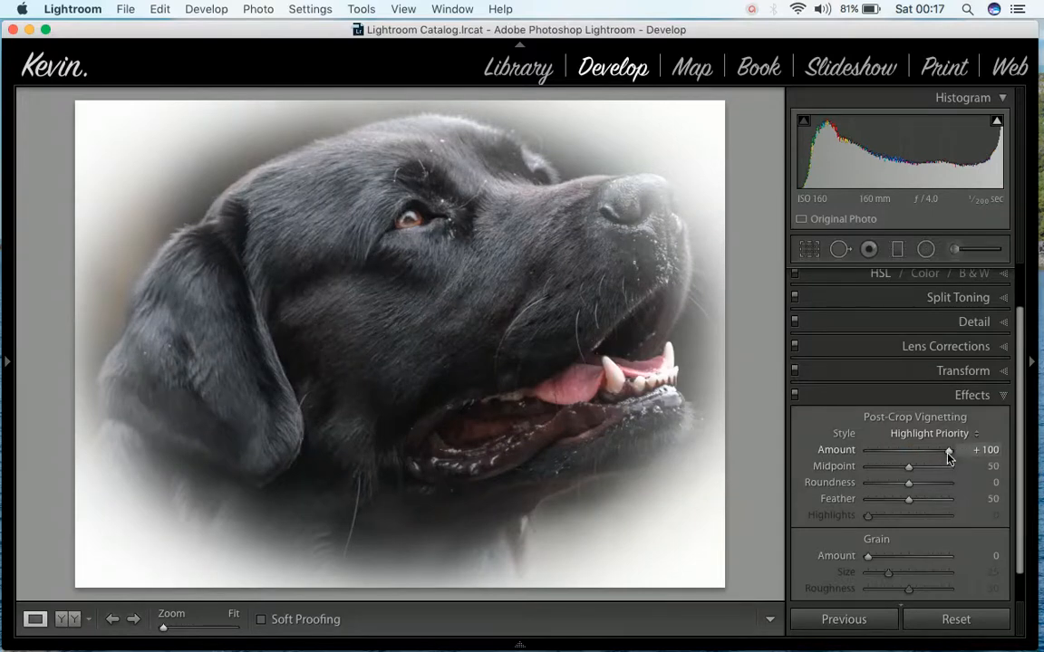
drag(948, 453, 809, 463)
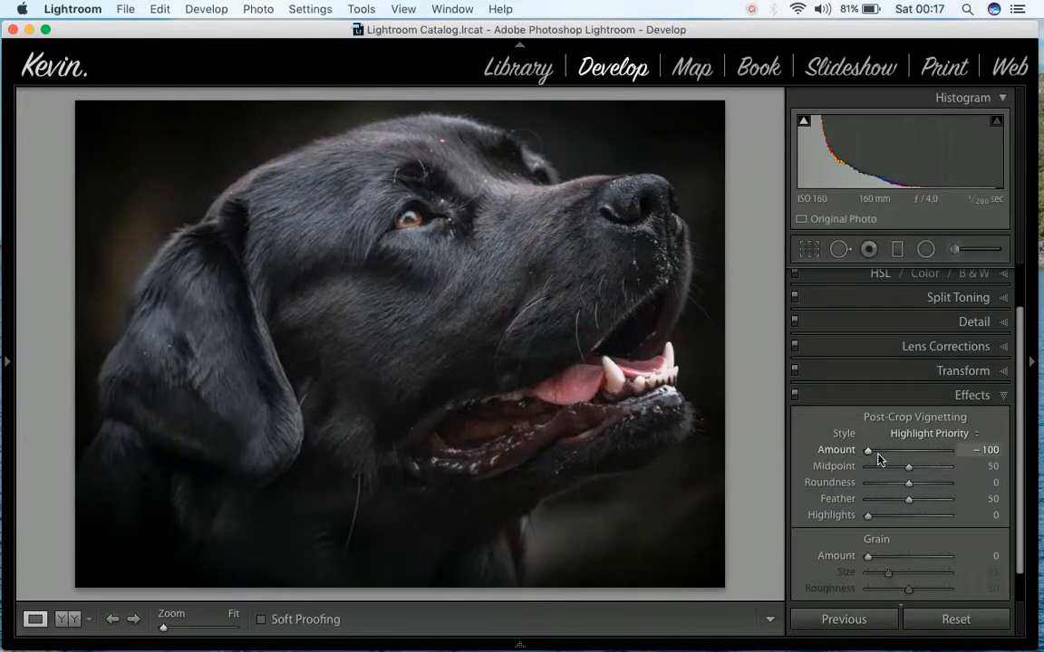
click(1001, 396)
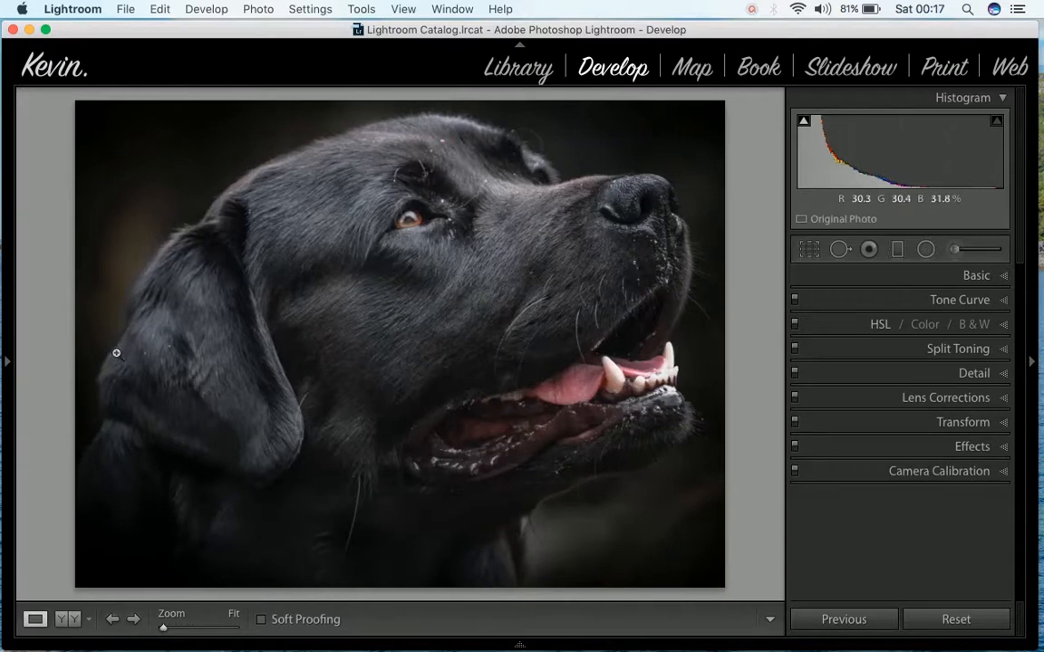
Set up an Adjustment Brush with Exposure -4.00, Clarity -100, Saturation -100 and size 18, and paint over the background around the dog's head.
click(953, 250)
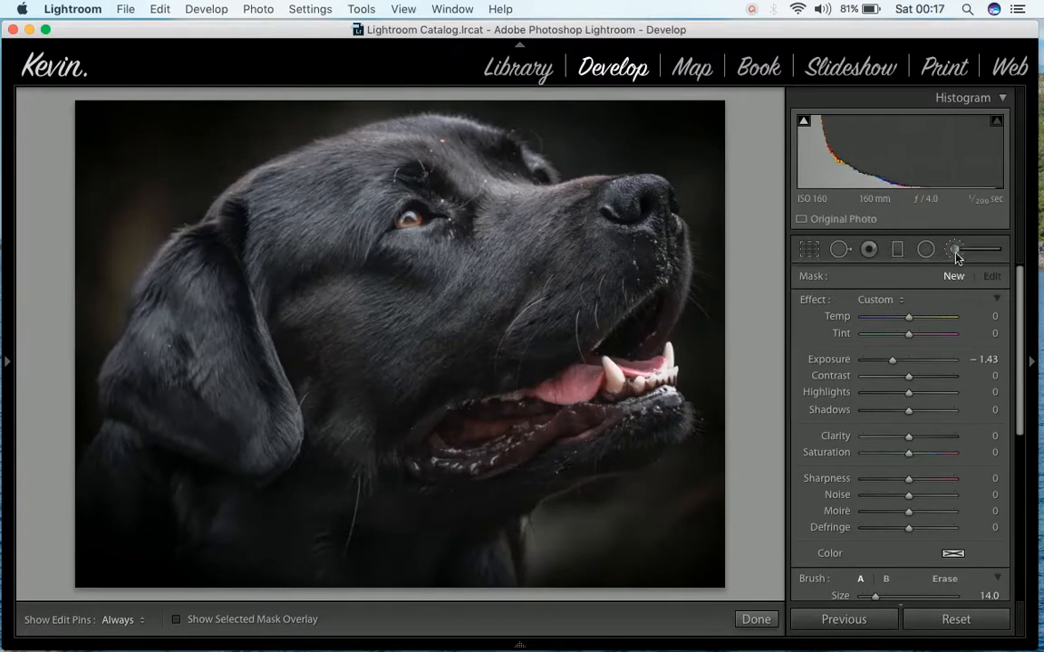
double_click(815, 306)
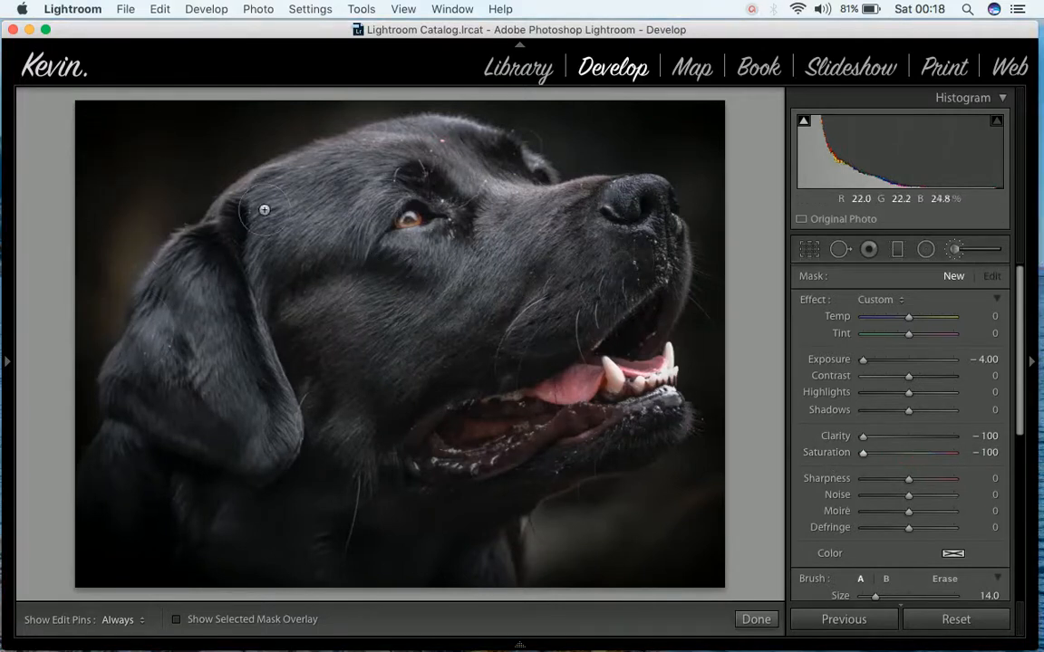
key(bracketright)
key(bracketright)
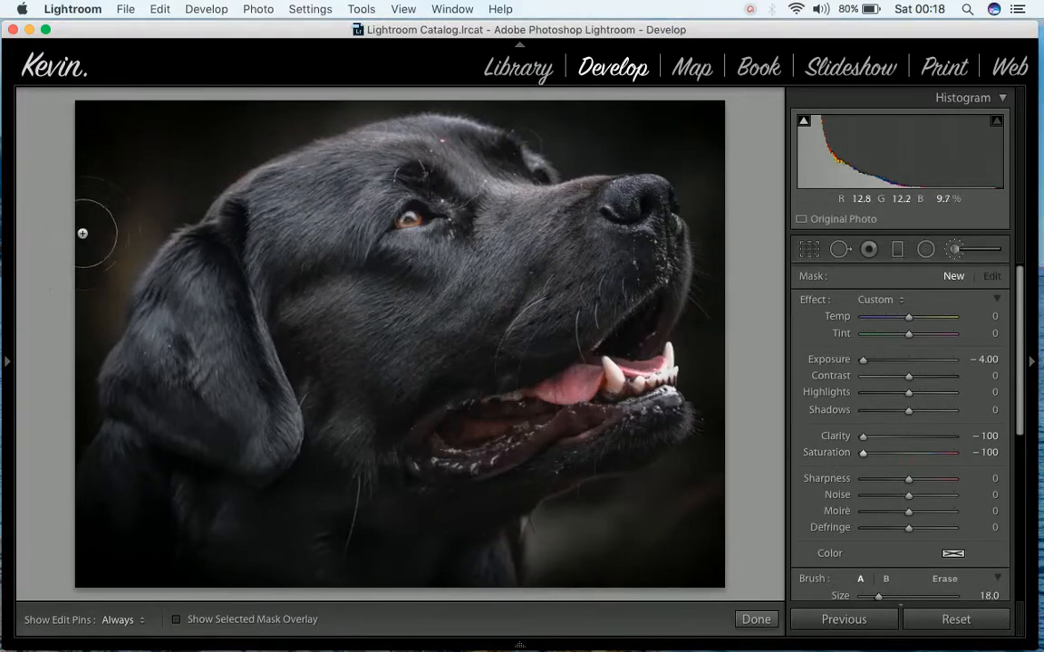
key(h)
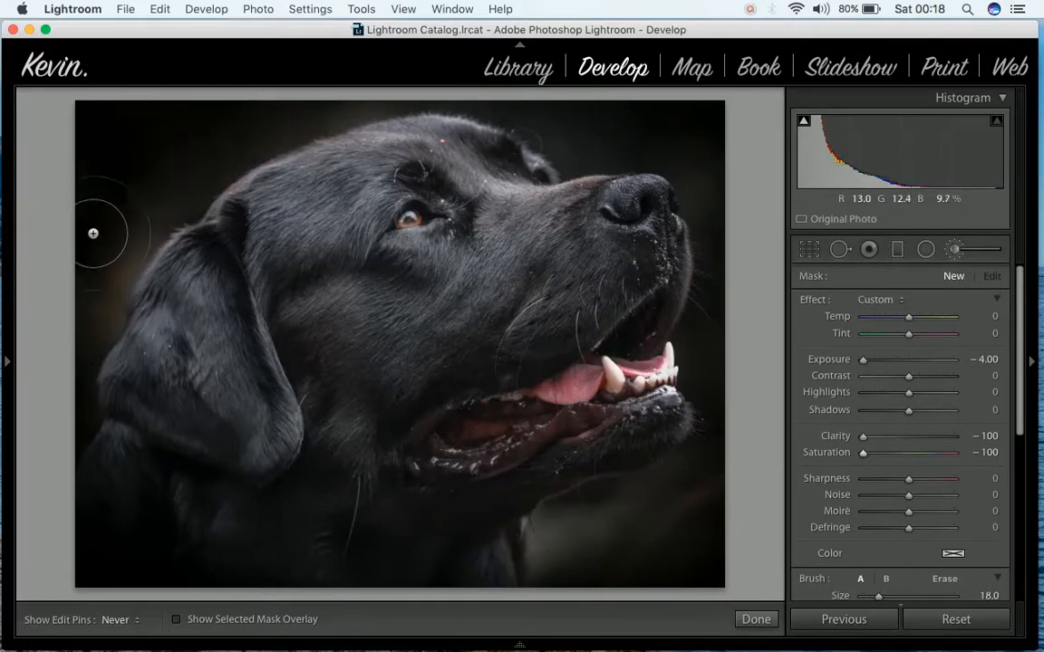
key(h)
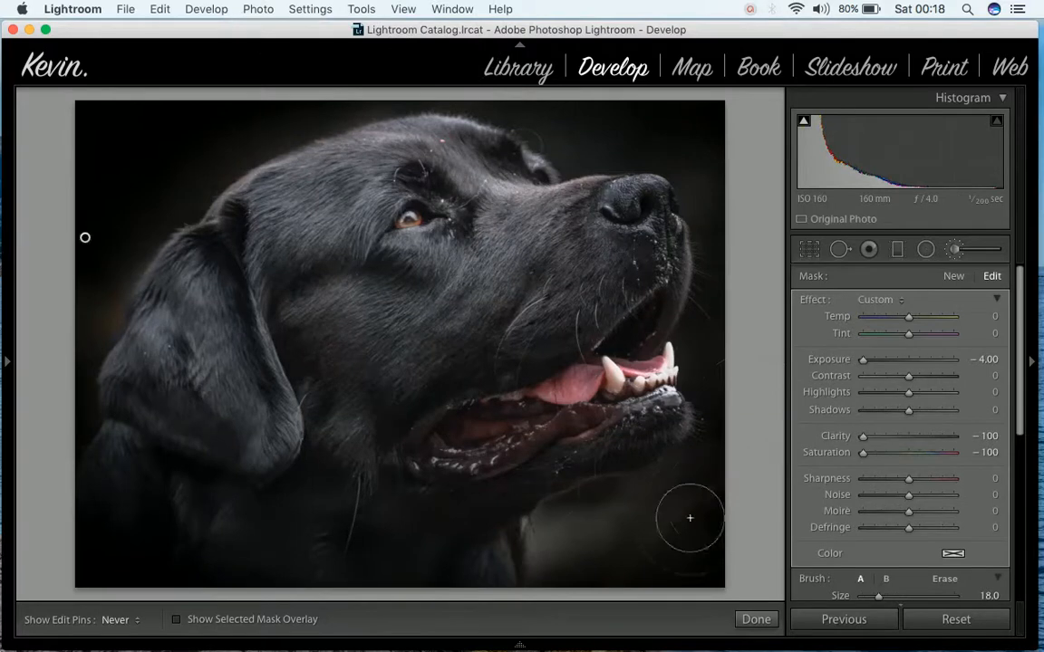
Reduce the brush size to 12 and black out the background beneath the muzzle and beside the dog's ear and neck.
key(bracketleft)
key(bracketleft)
mouse_move(602, 525)
mouse_down()
mouse_move(560, 541)
mouse_move(583, 526)
mouse_move(670, 514)
mouse_move(680, 502)
mouse_move(562, 531)
mouse_move(553, 575)
mouse_move(561, 589)
mouse_move(556, 576)
mouse_move(624, 546)
mouse_move(635, 553)
mouse_move(684, 492)
mouse_move(638, 515)
mouse_move(664, 496)
mouse_up()
key(h)
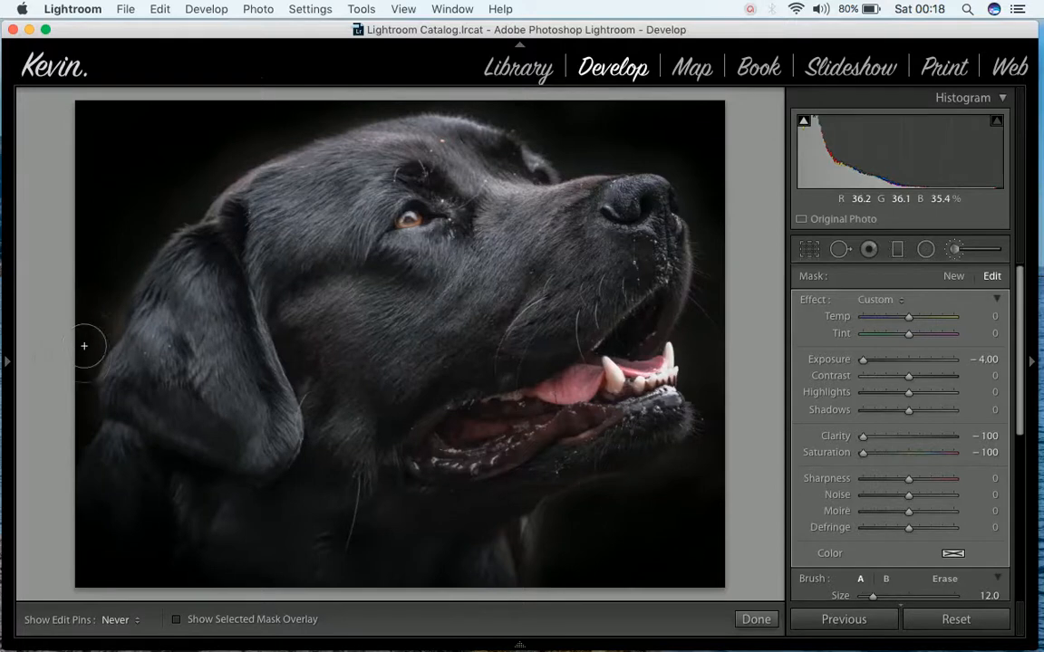
drag(53, 525, 53, 556)
Reduce the brush size to 10 and then 6, black out the background along the chest and beneath the chin, and finish the brush edit.
key(bracketleft)
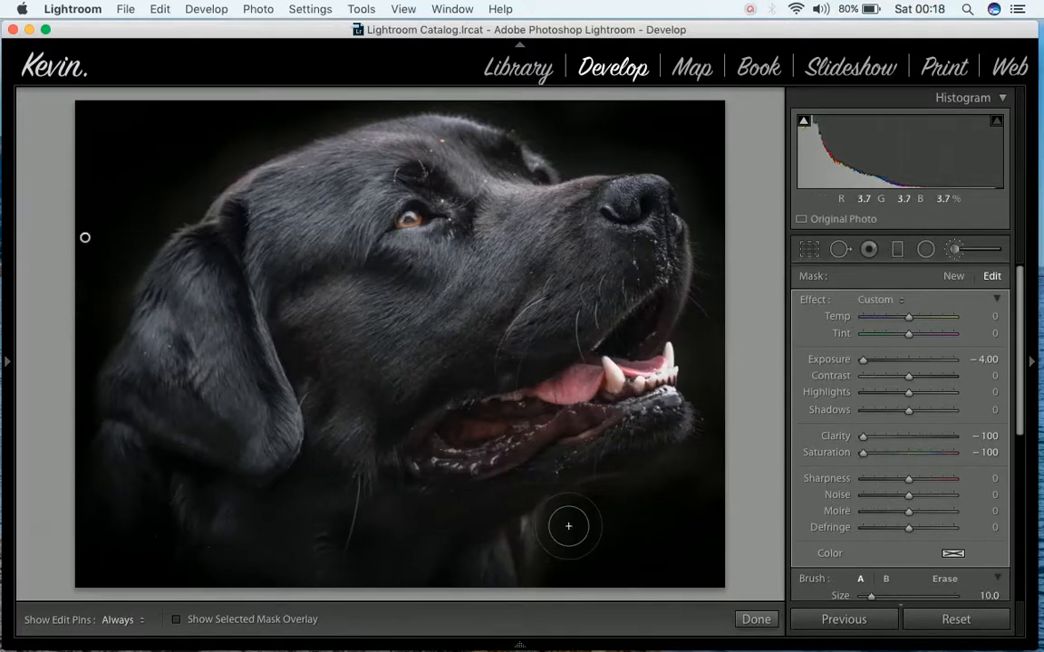
key(bracketleft)
key(bracketleft)
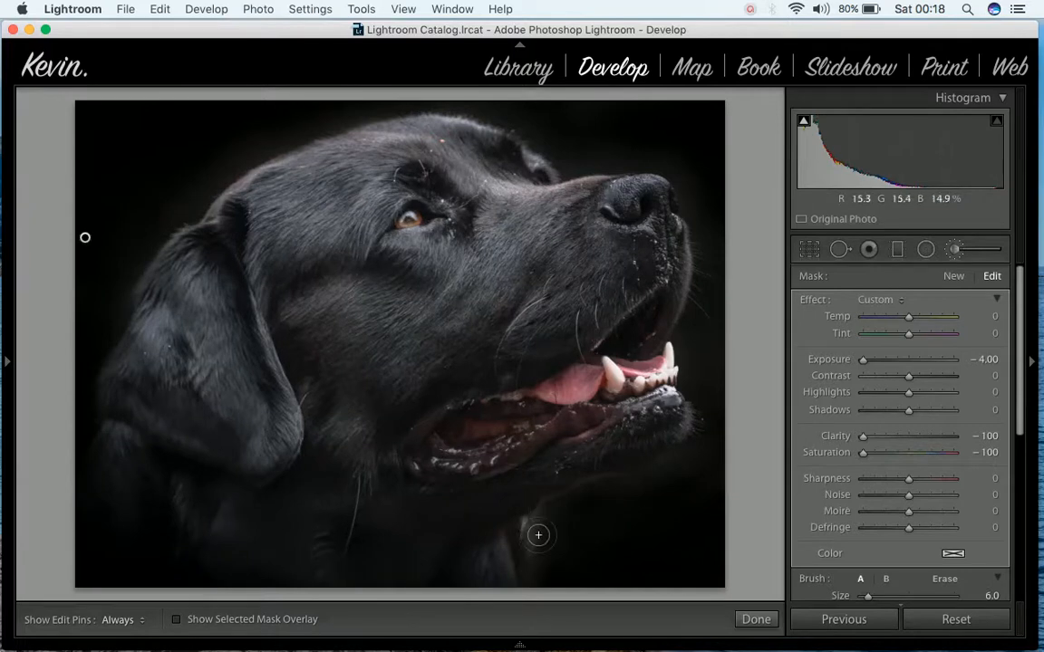
key(h)
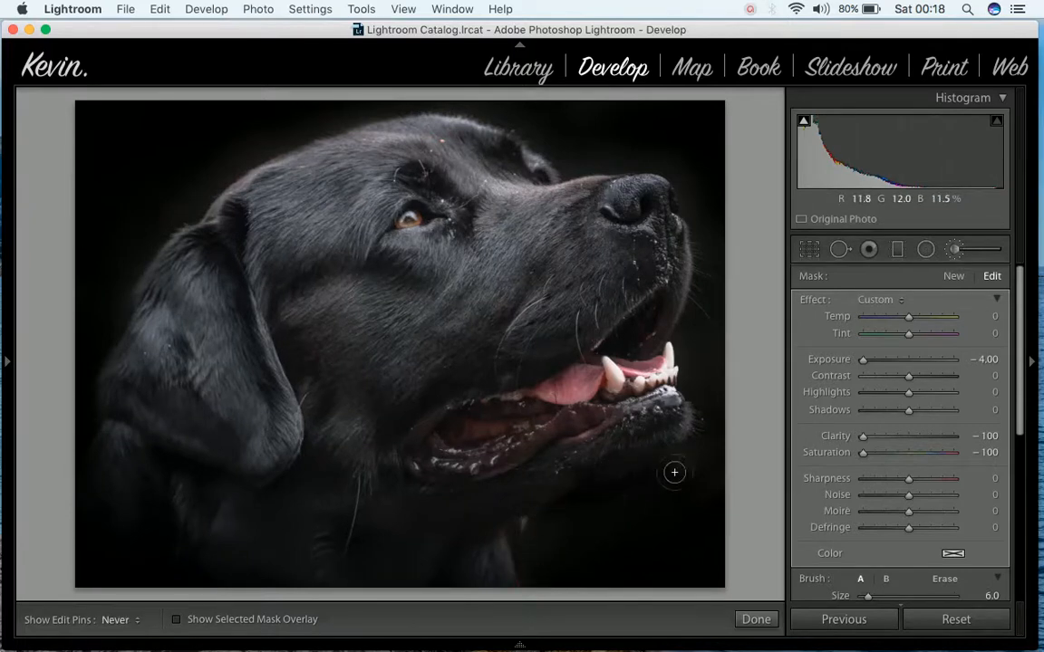
key(h)
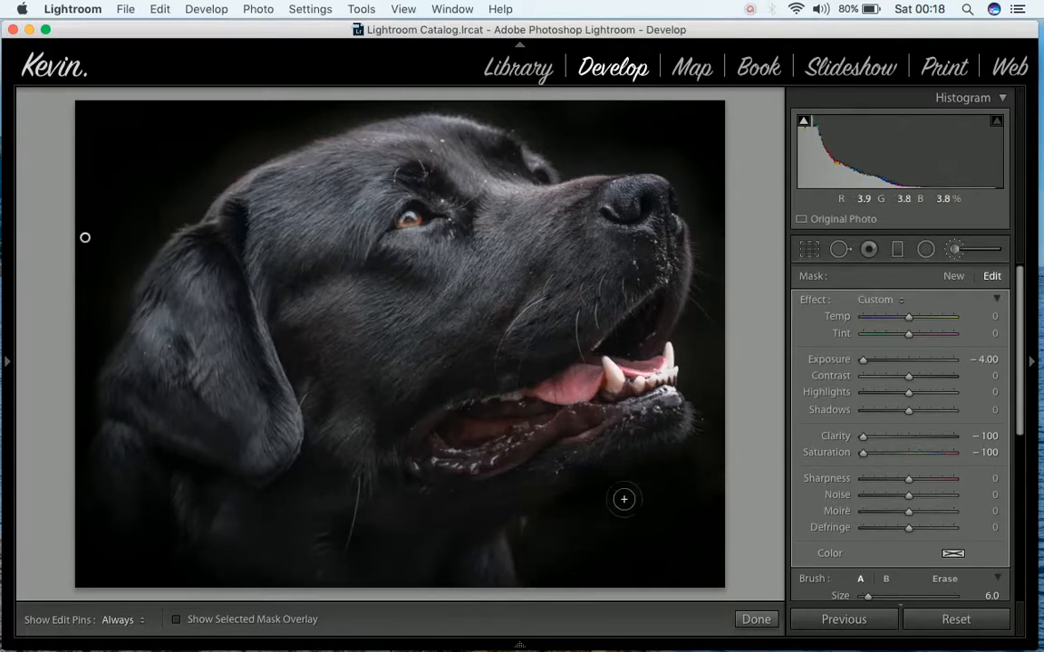
click(754, 620)
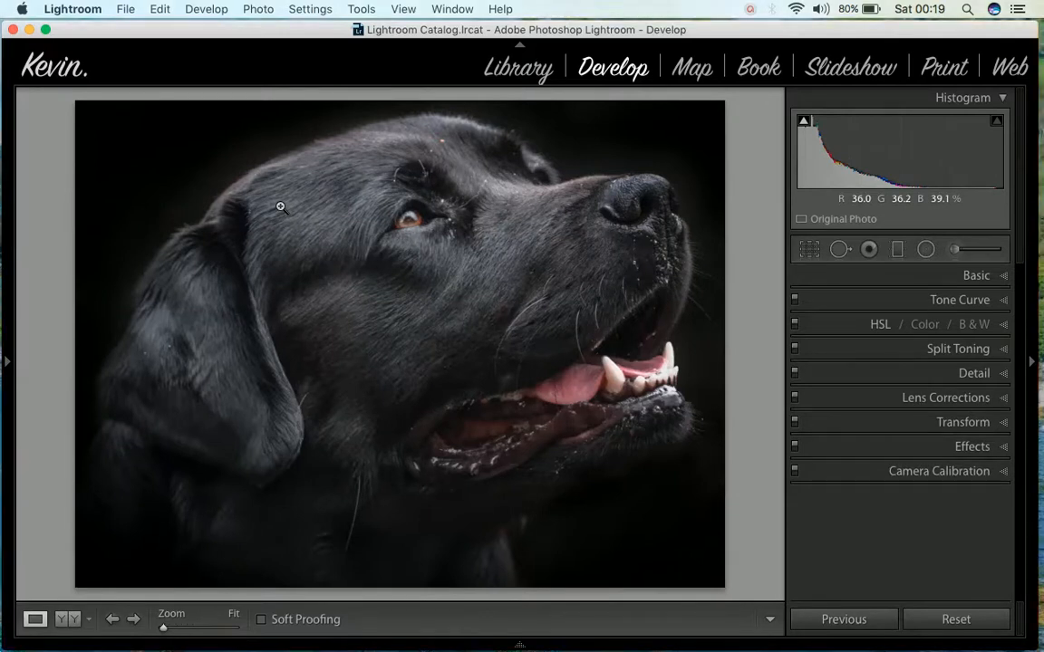
Prepare a new Adjustment Brush mask with the effect settings reset, Exposure -1.09 and a brush size of 22.
click(955, 250)
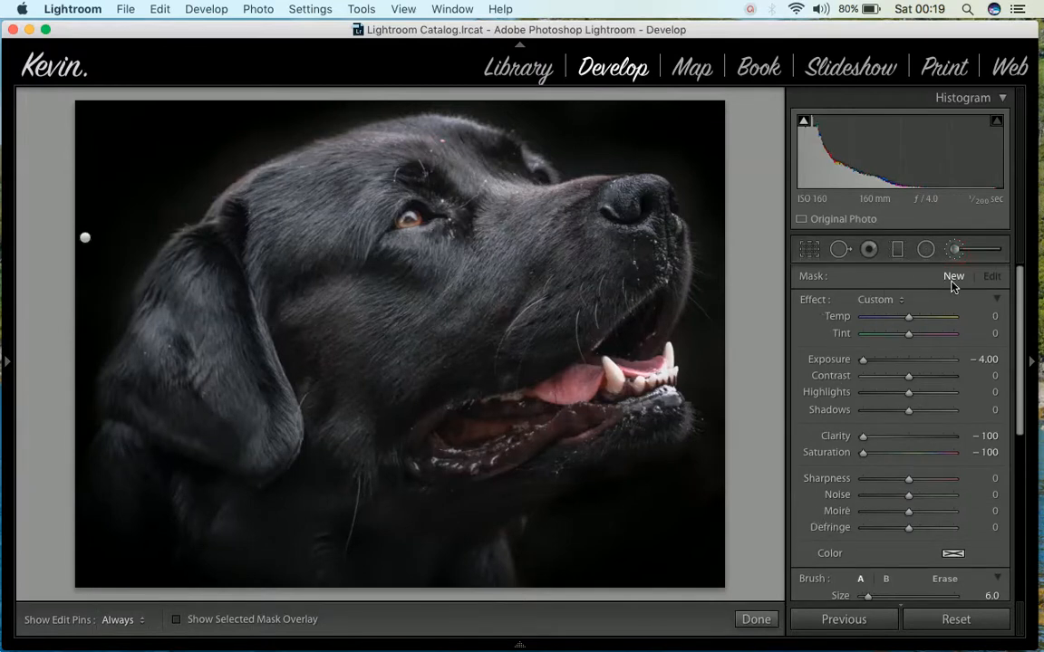
double_click(814, 300)
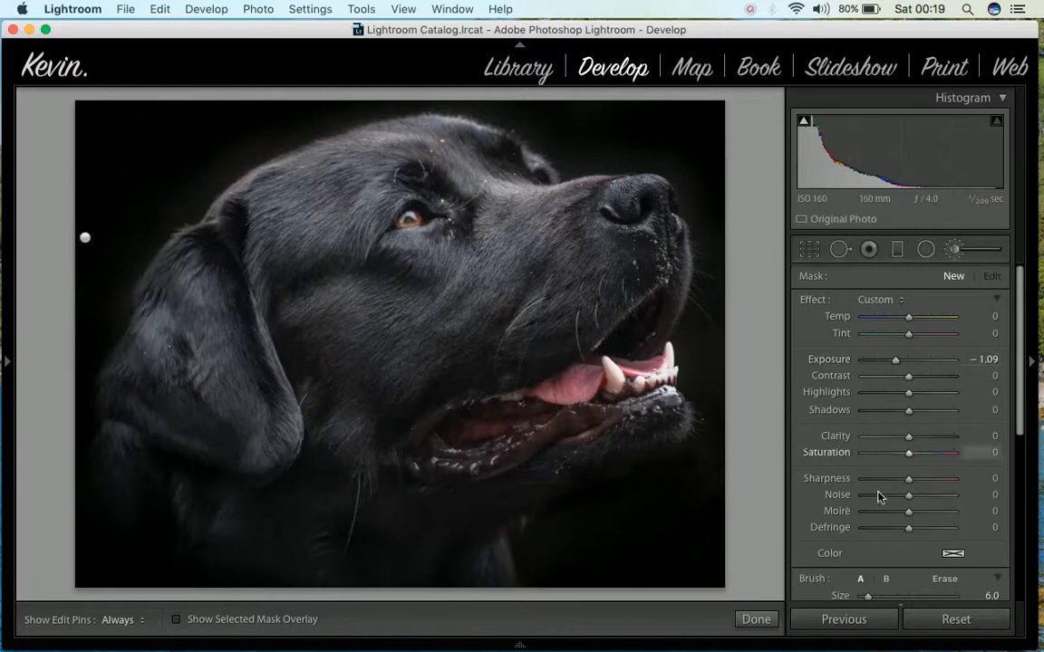
scroll(878, 503, down, 5)
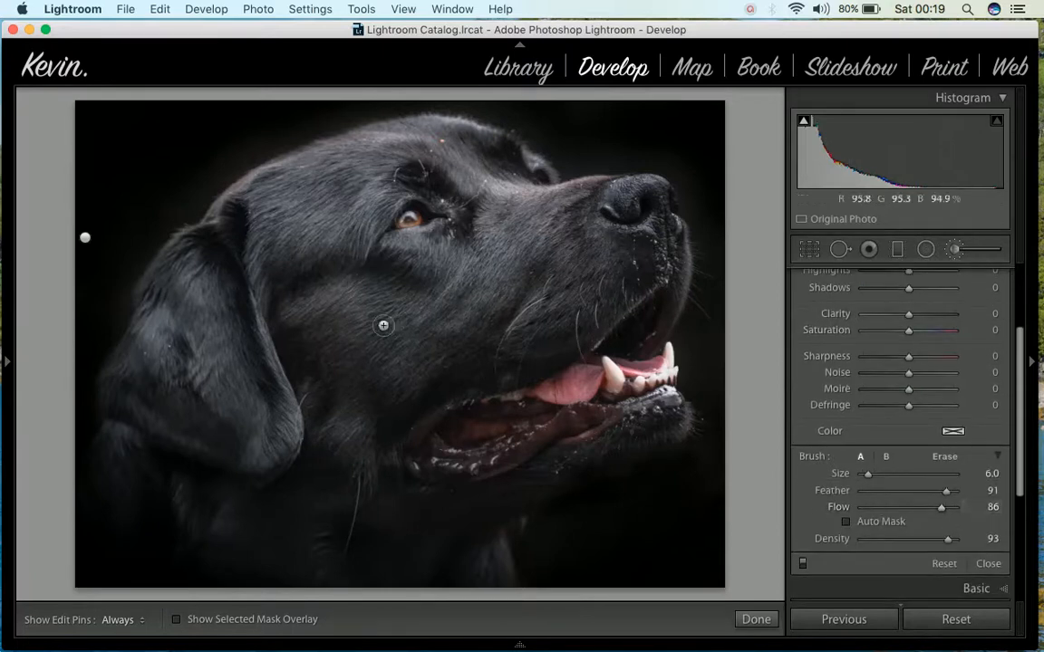
key(bracketright)
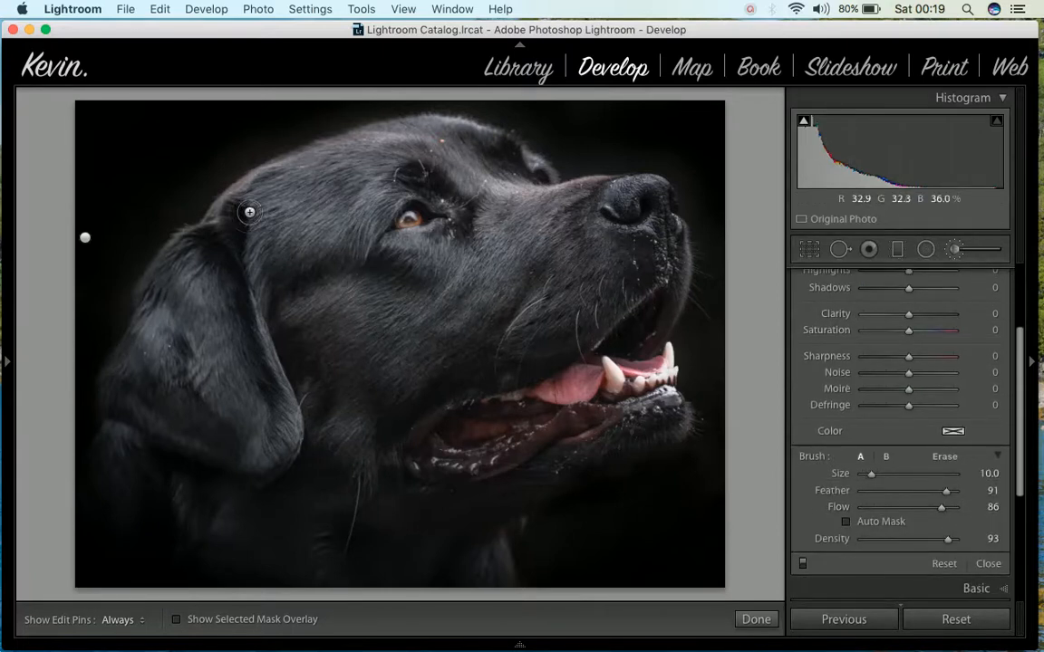
key(bracketright)
key(bracketright)
key(bracketright)
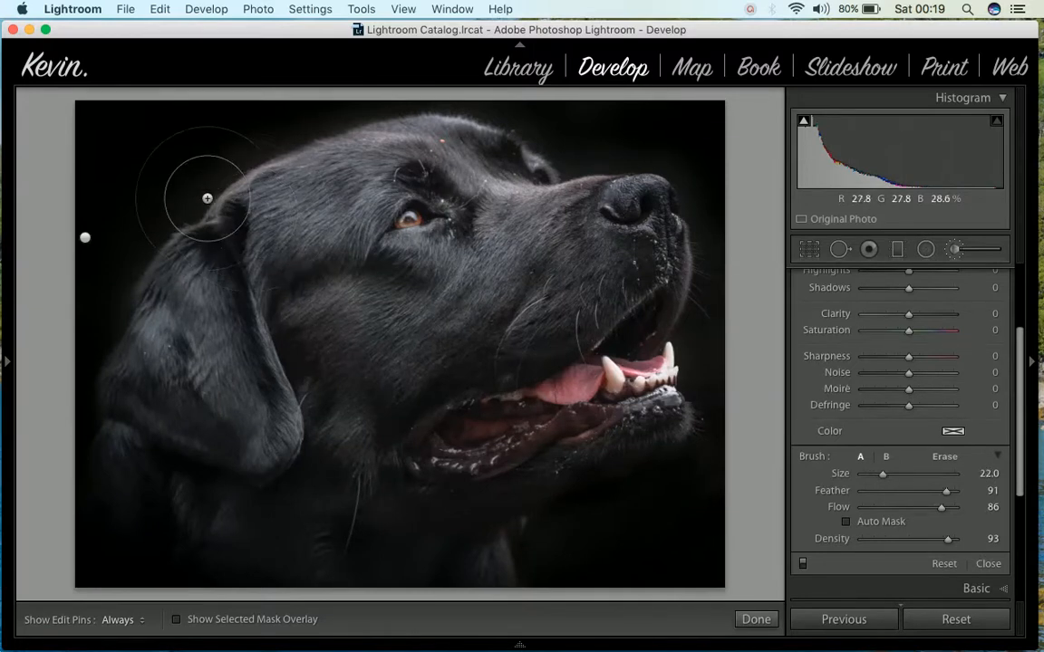
Darken the dog's fur by brushing over the ear, the top of the head, the cheek, the muzzle and the neck.
key(h)
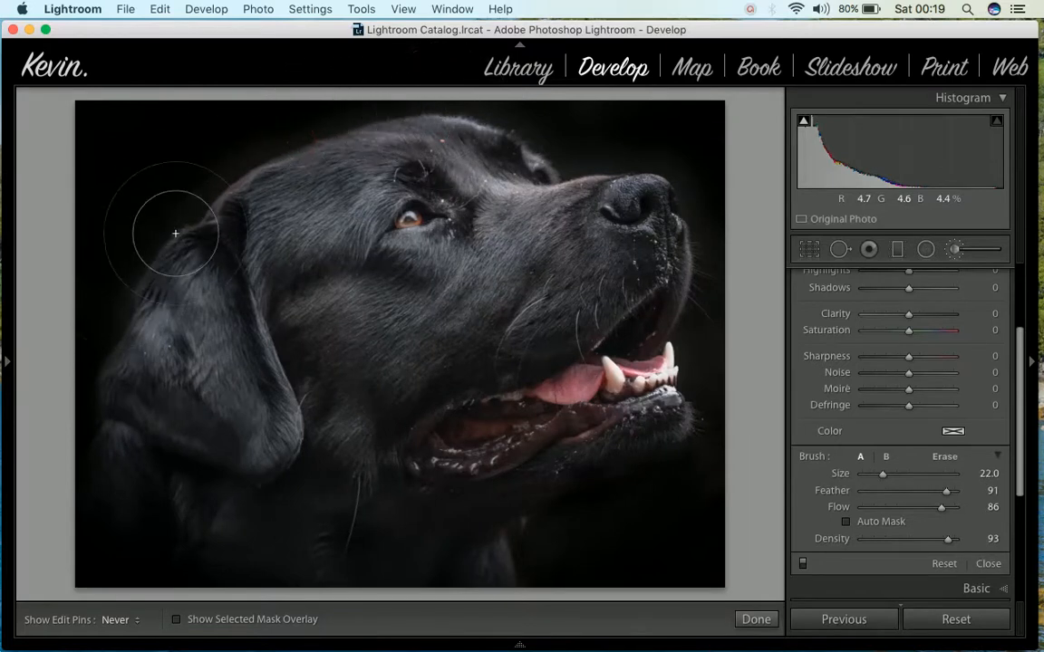
key(h)
key(h)
key(h)
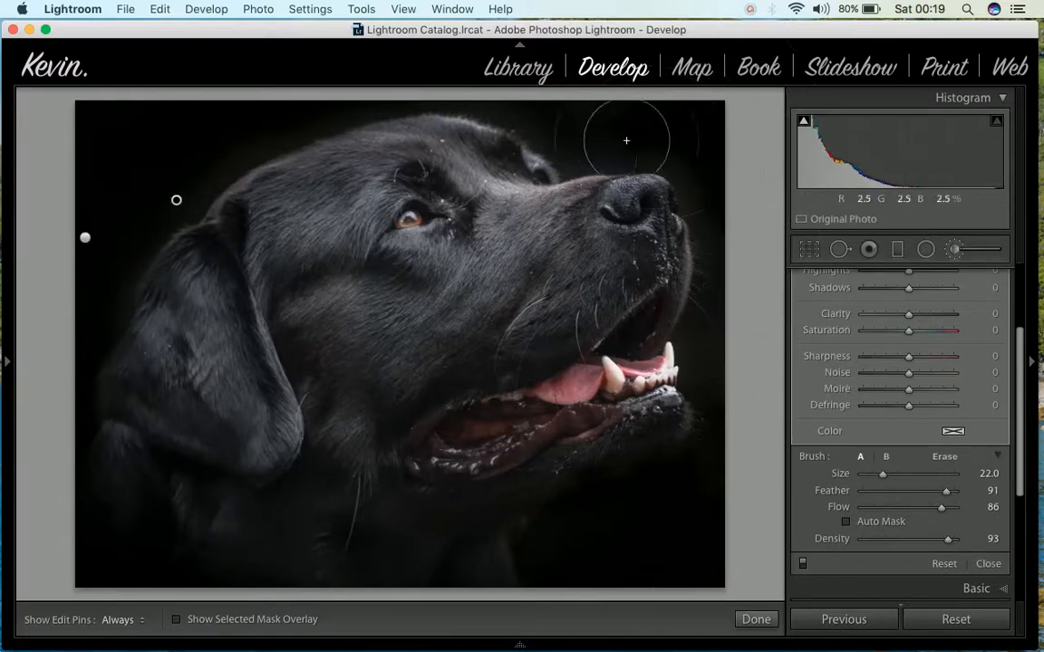
key(h)
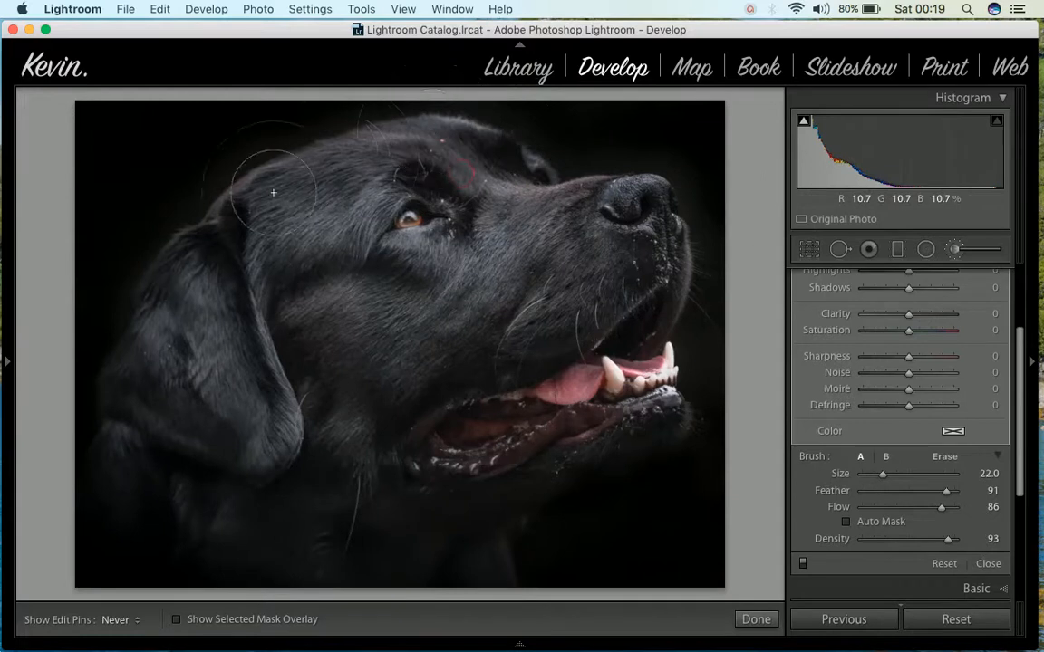
key(h)
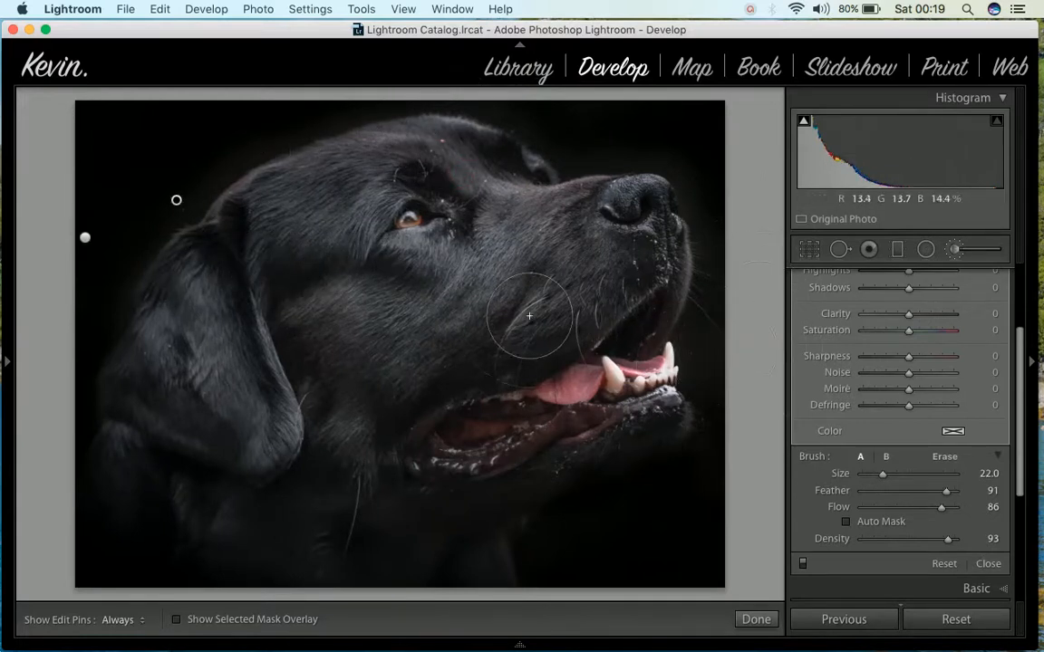
key(h)
key(h)
key(h)
key(h)
key(h)
key(h)
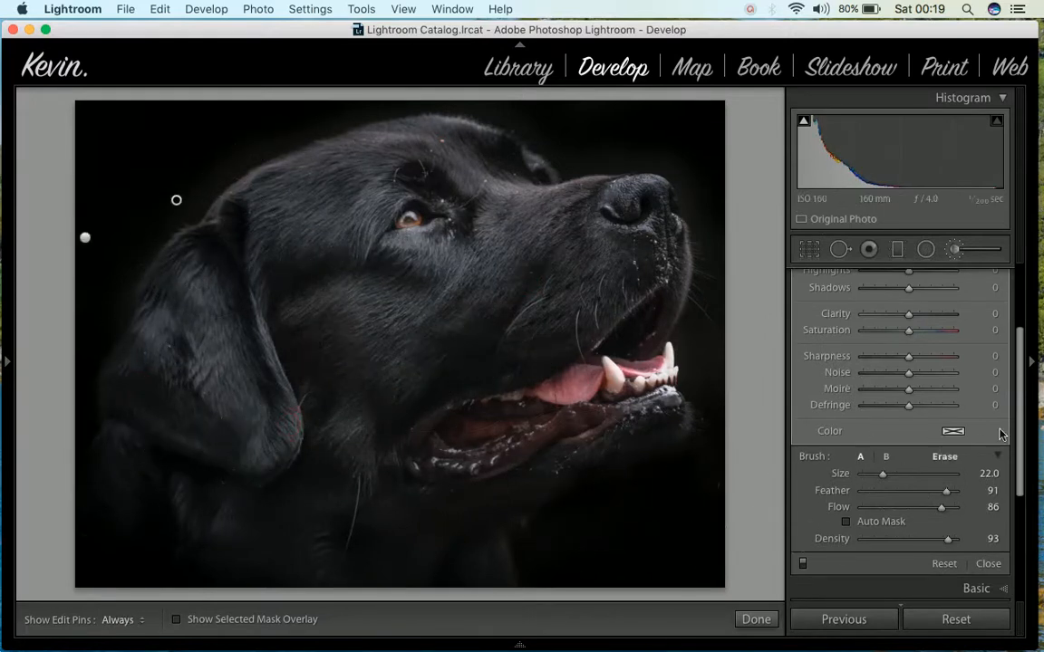
Add another brush mask at Exposure -1.09, paint over the head's outline, ear, cheek, neck and chest, and finish the brush edit.
scroll(924, 338, up, 5)
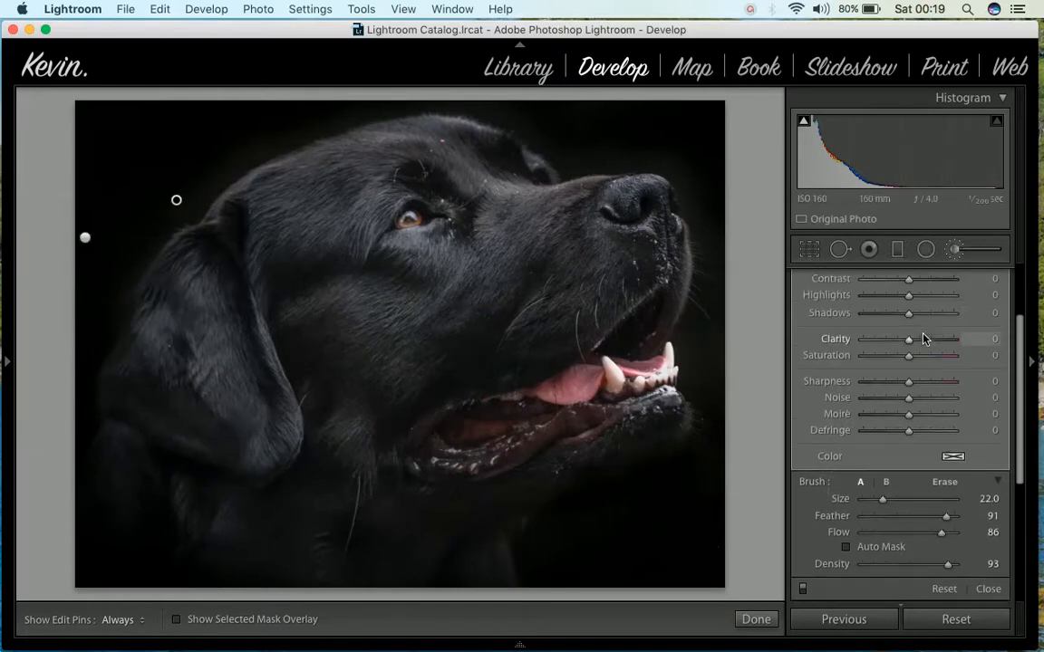
click(964, 282)
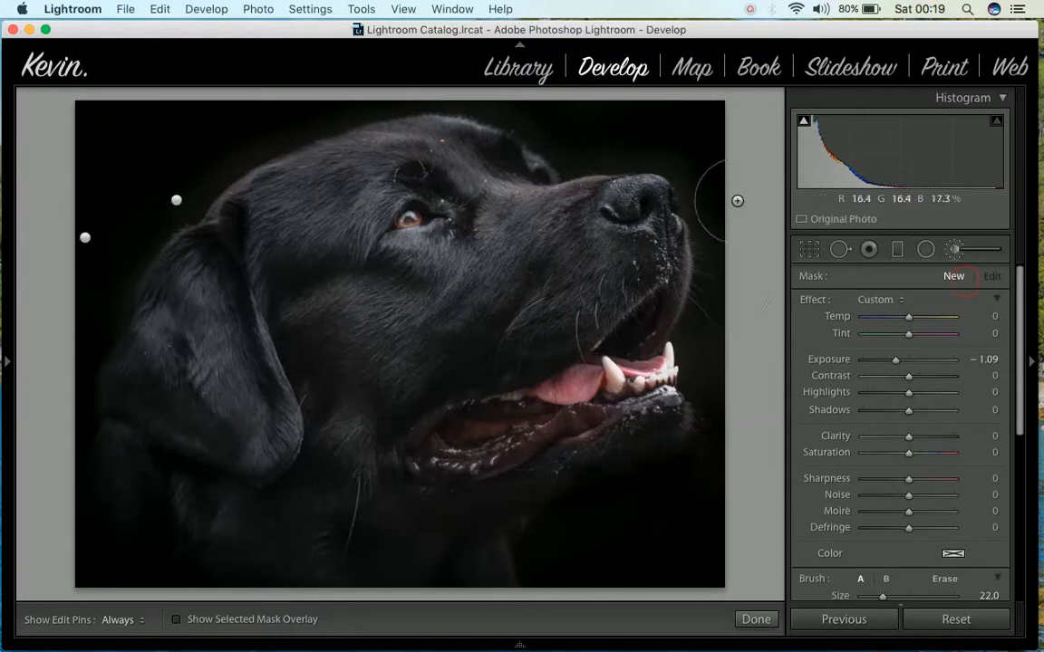
key(h)
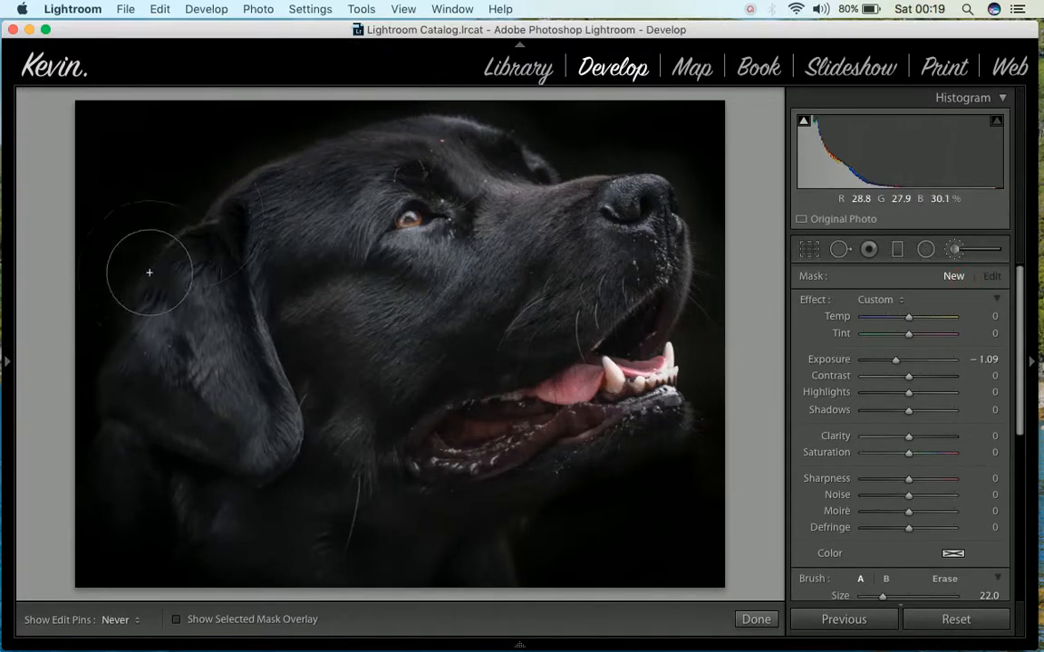
drag(125, 272, 92, 437)
click(77, 531)
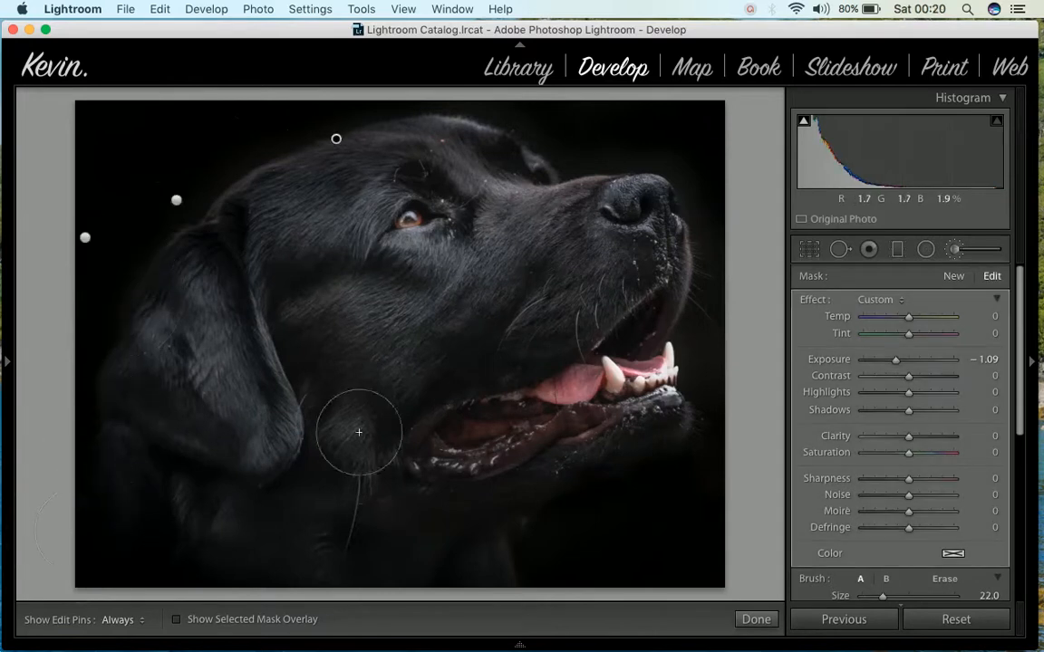
click(333, 371)
key(h)
mouse_move(327, 509)
mouse_down()
mouse_move(480, 569)
mouse_move(531, 554)
mouse_move(471, 589)
mouse_move(493, 604)
mouse_move(545, 550)
mouse_move(527, 527)
mouse_up()
mouse_move(731, 433)
mouse_down()
mouse_move(730, 465)
mouse_move(715, 467)
mouse_up()
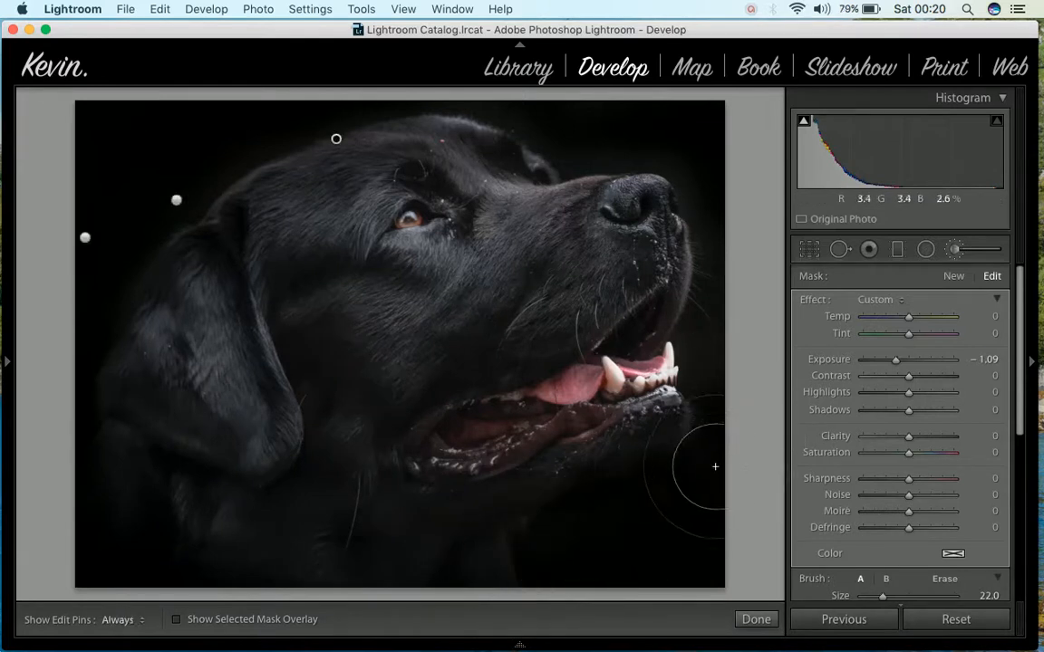
click(756, 620)
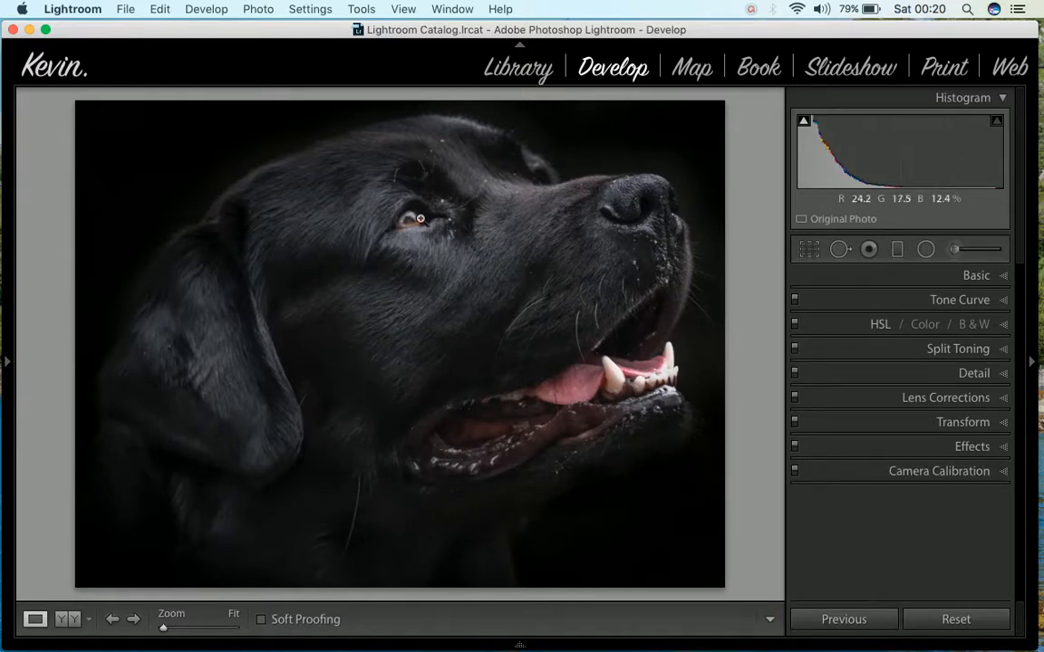
Zoom in on the dog's eye, paint its iris with a new Iris Enhance brush at size 12, and finish the brush edit.
click(410, 221)
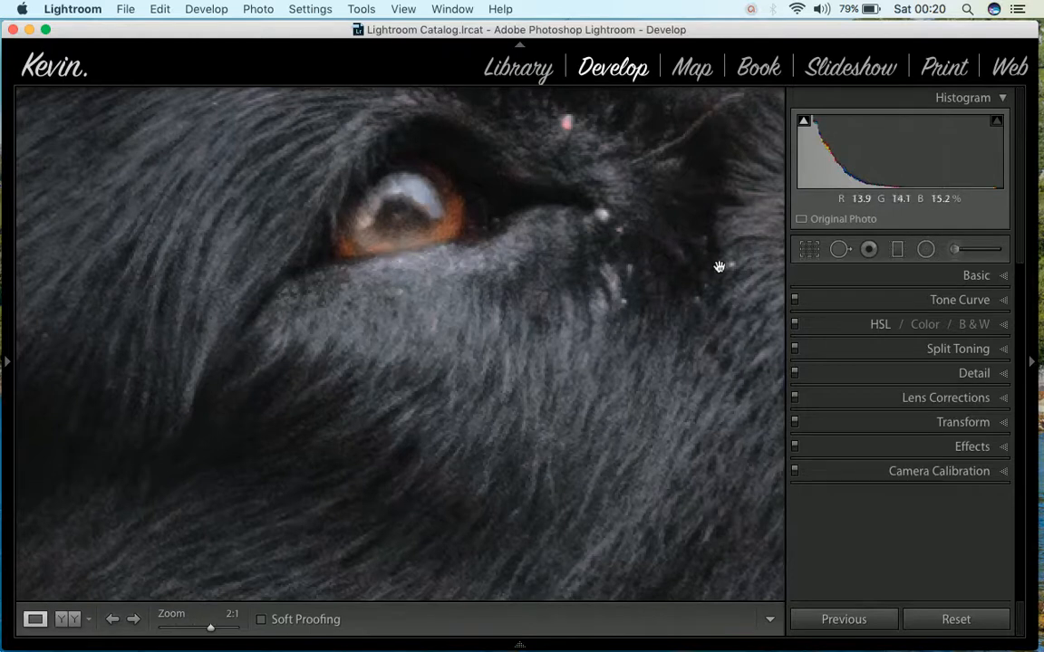
click(961, 255)
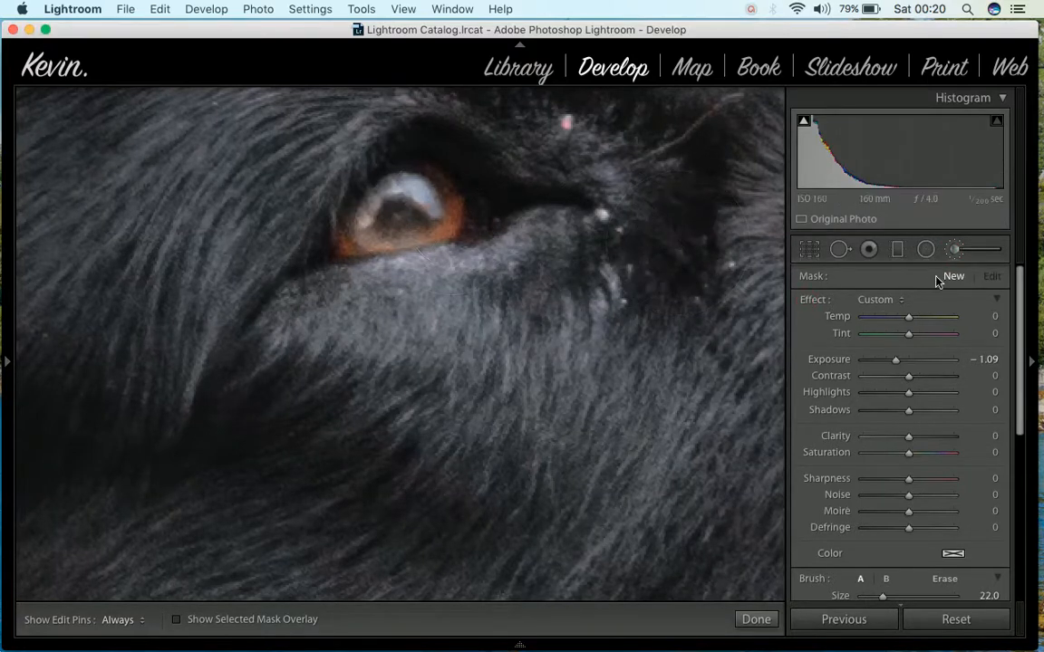
double_click(815, 300)
click(901, 302)
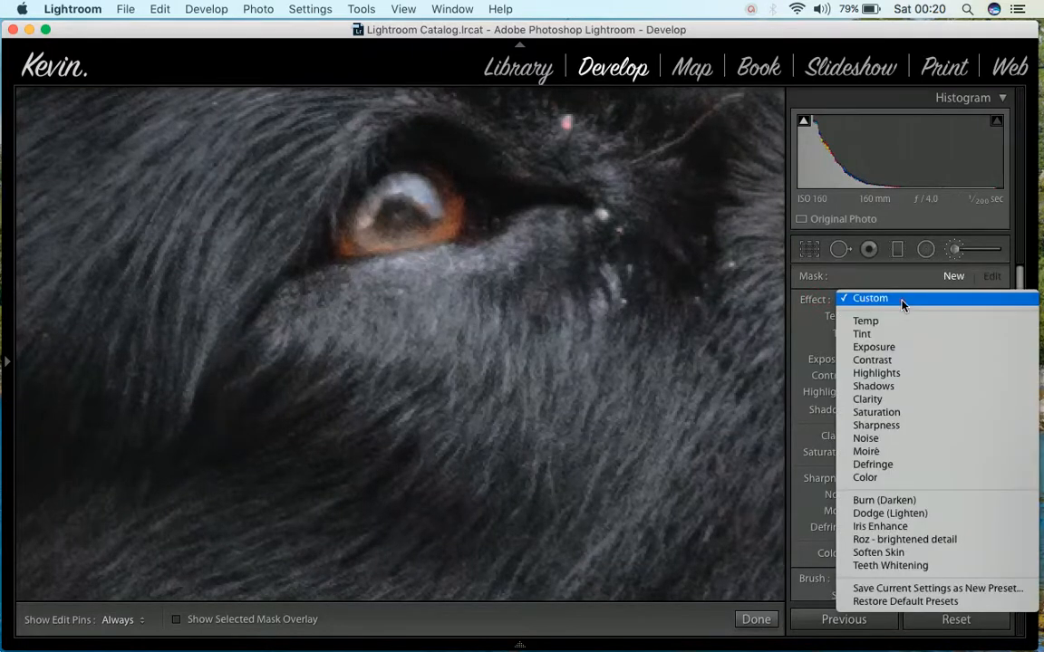
click(874, 527)
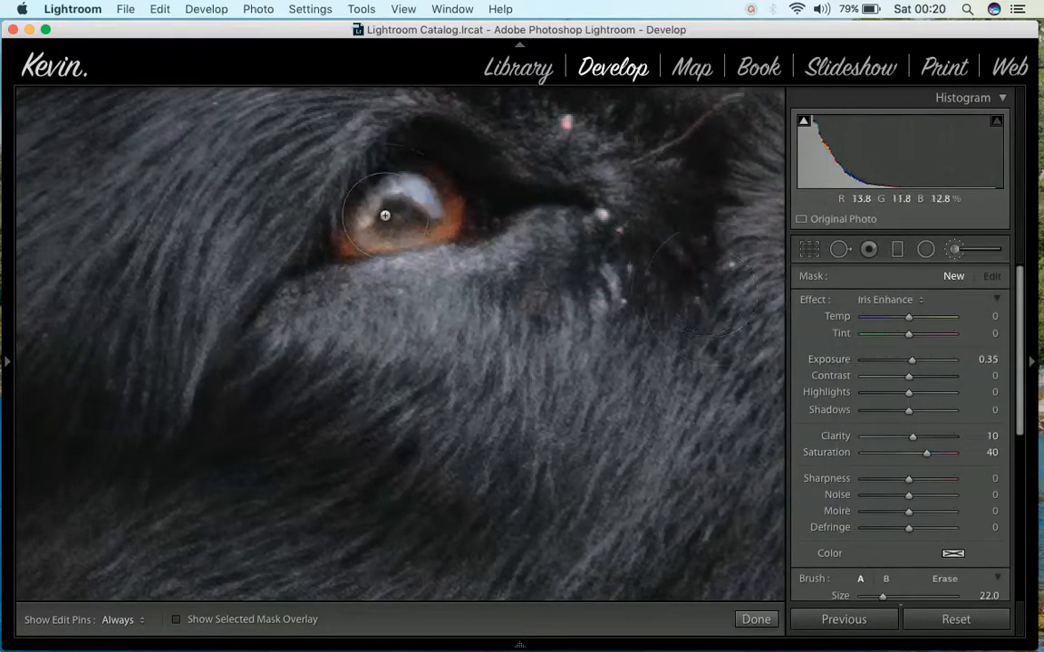
key(bracketleft)
key(bracketleft)
key(bracketleft)
key(h)
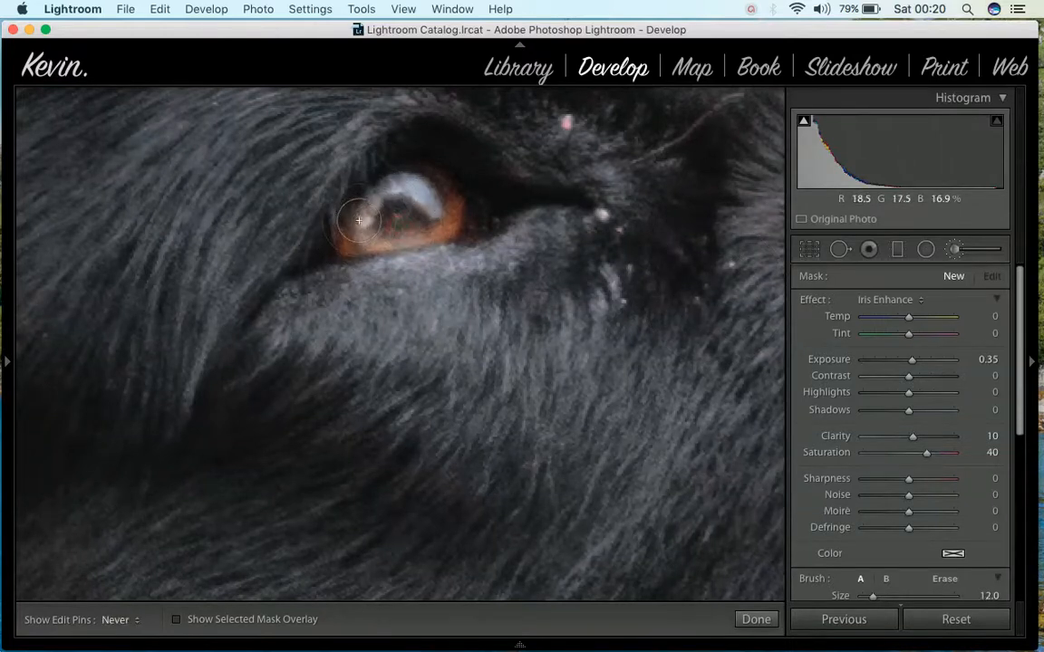
key(h)
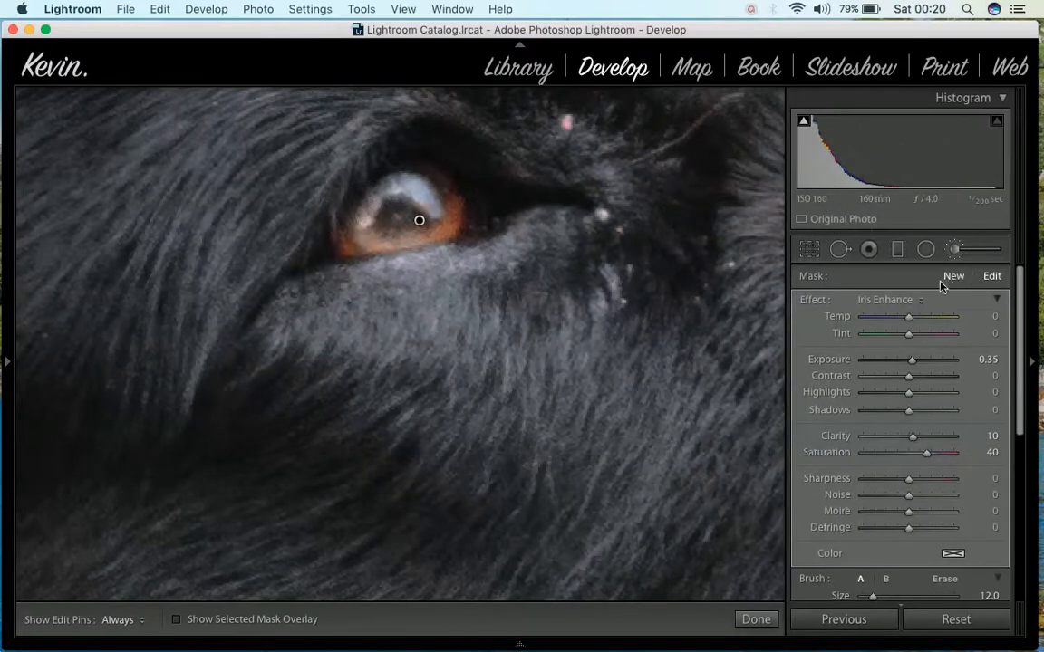
click(756, 619)
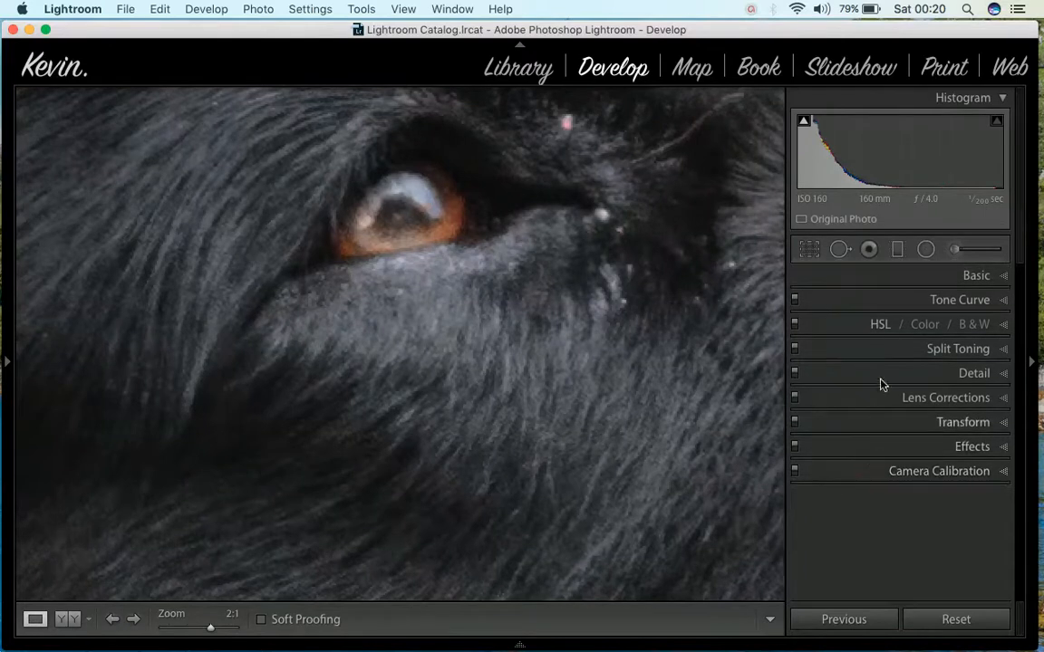
Boost the colour of the dog's iris with the targeted HSL Saturation adjustment, setting Red to +2 and Orange to +12.
click(880, 324)
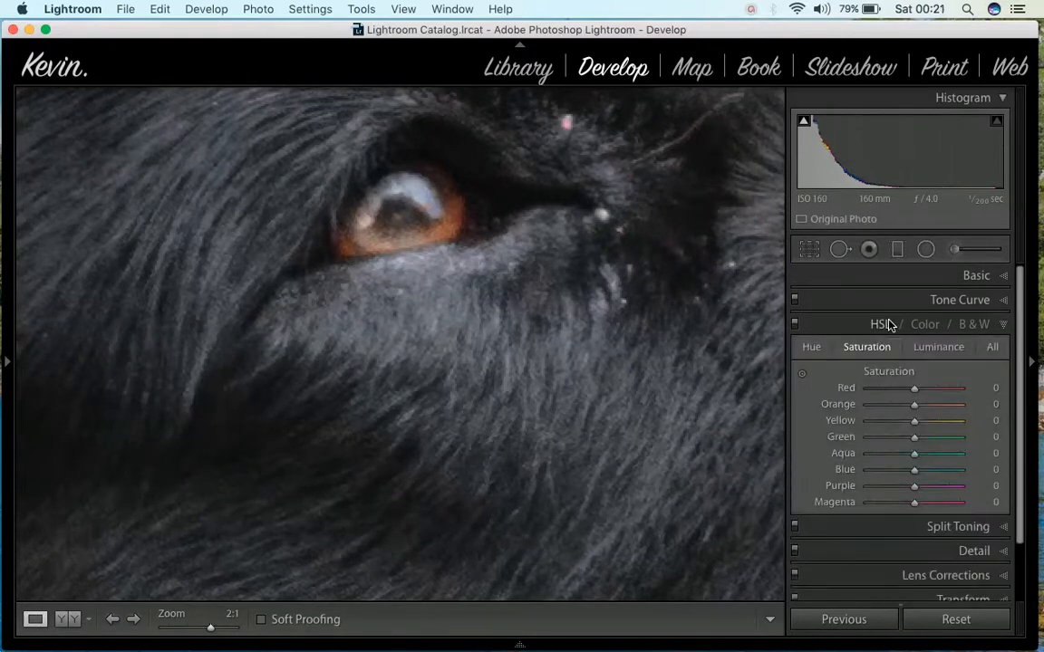
click(800, 376)
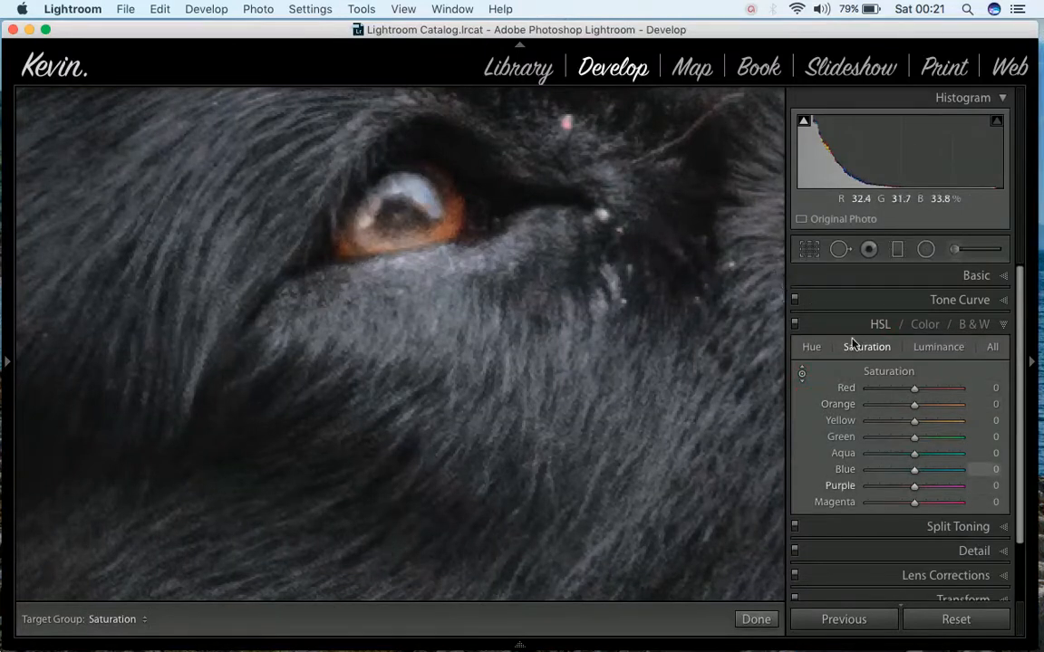
click(802, 374)
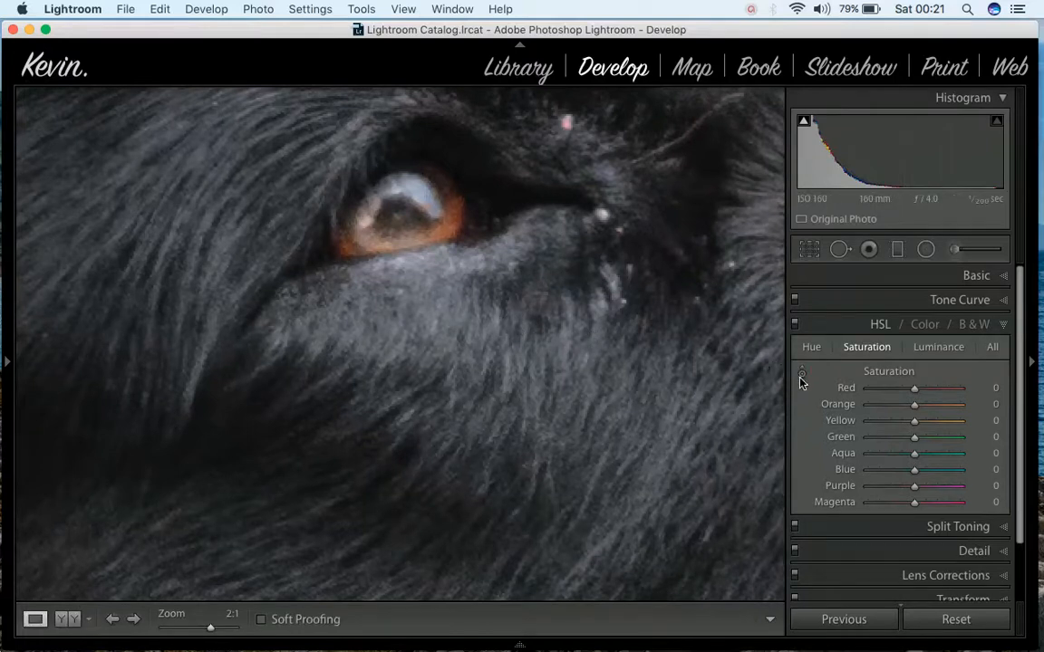
click(802, 374)
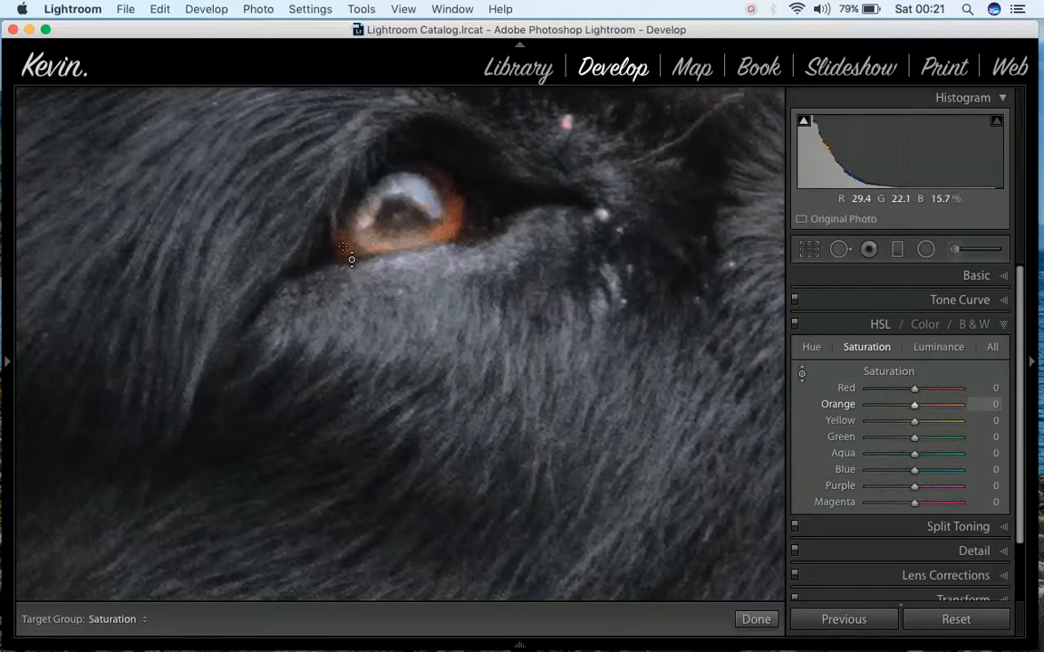
drag(356, 258, 356, 257)
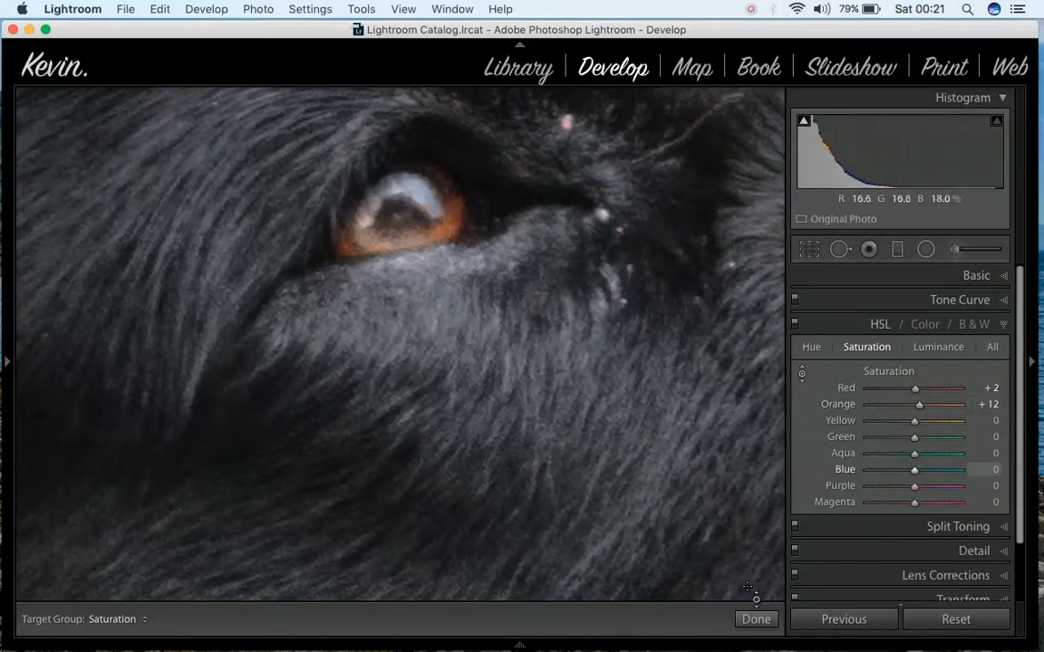
click(748, 623)
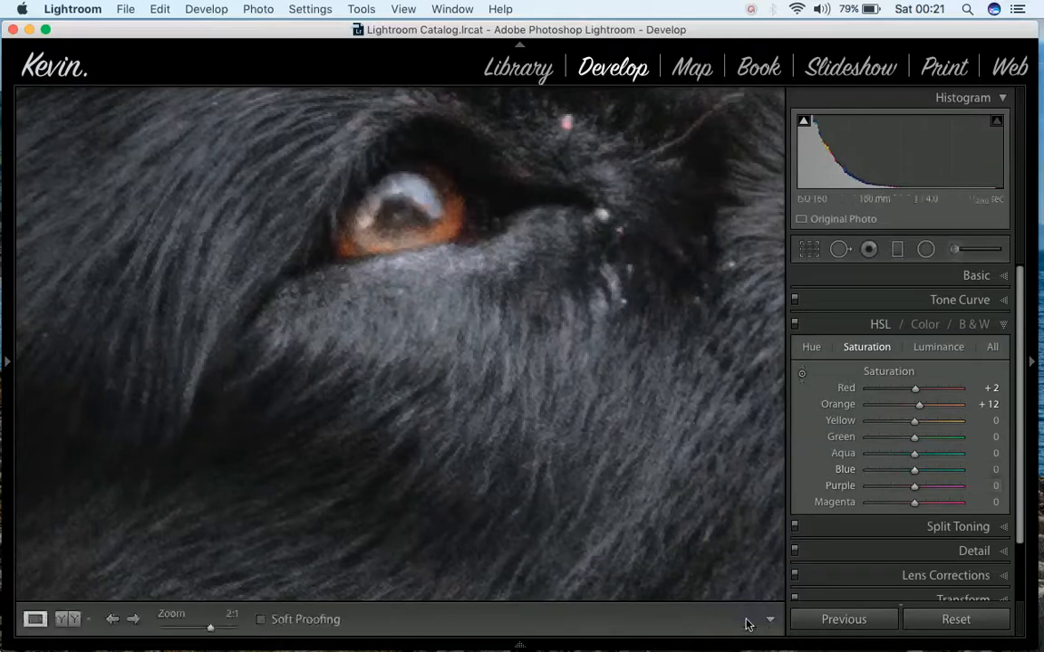
click(532, 466)
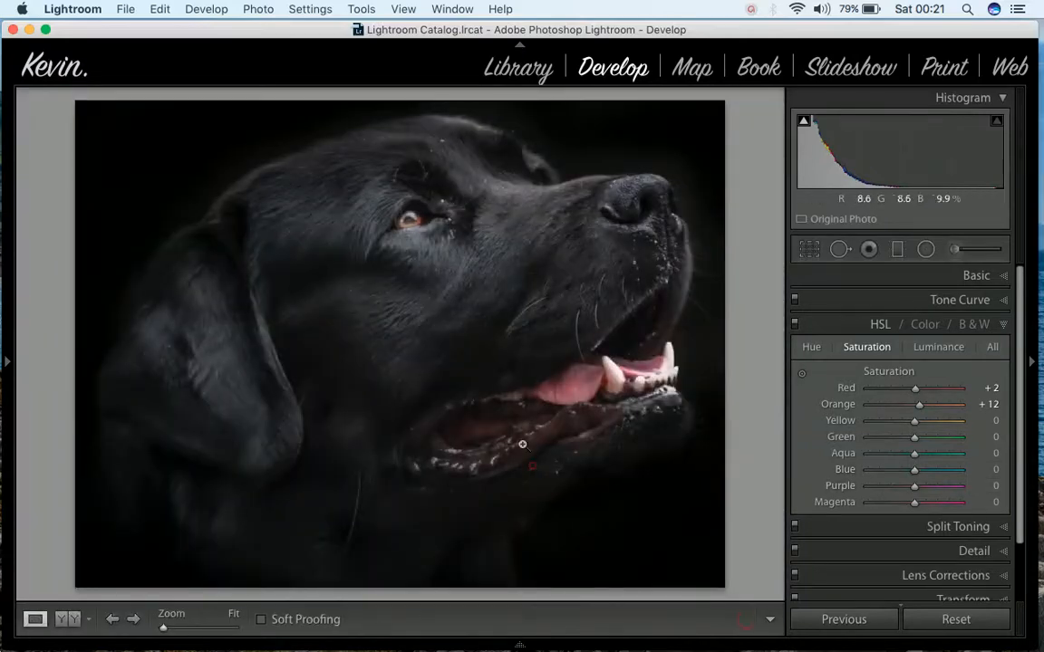
click(650, 387)
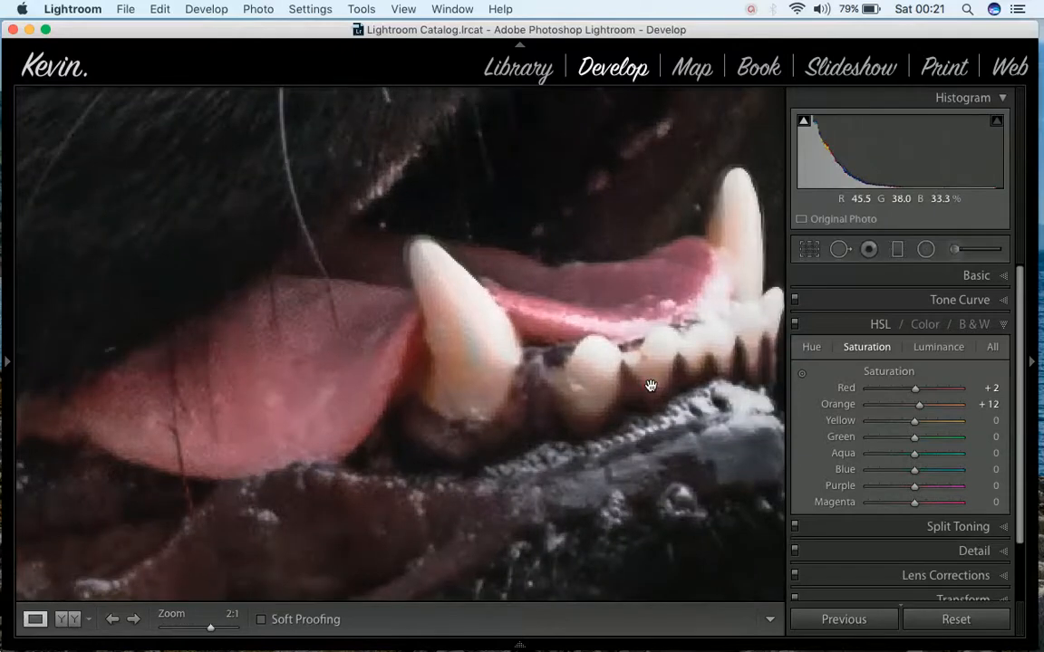
click(582, 371)
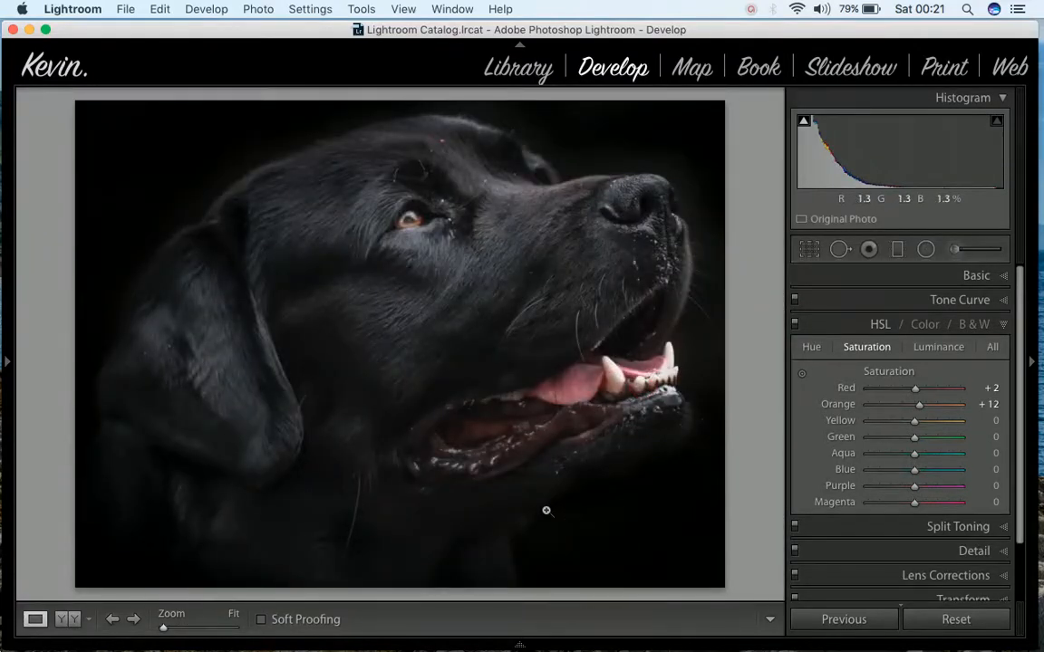
Paint out the faint light patch below the dog's jaw with a new Adjustment Brush mask, other effects reset and Exposure at -4.00.
click(7, 365)
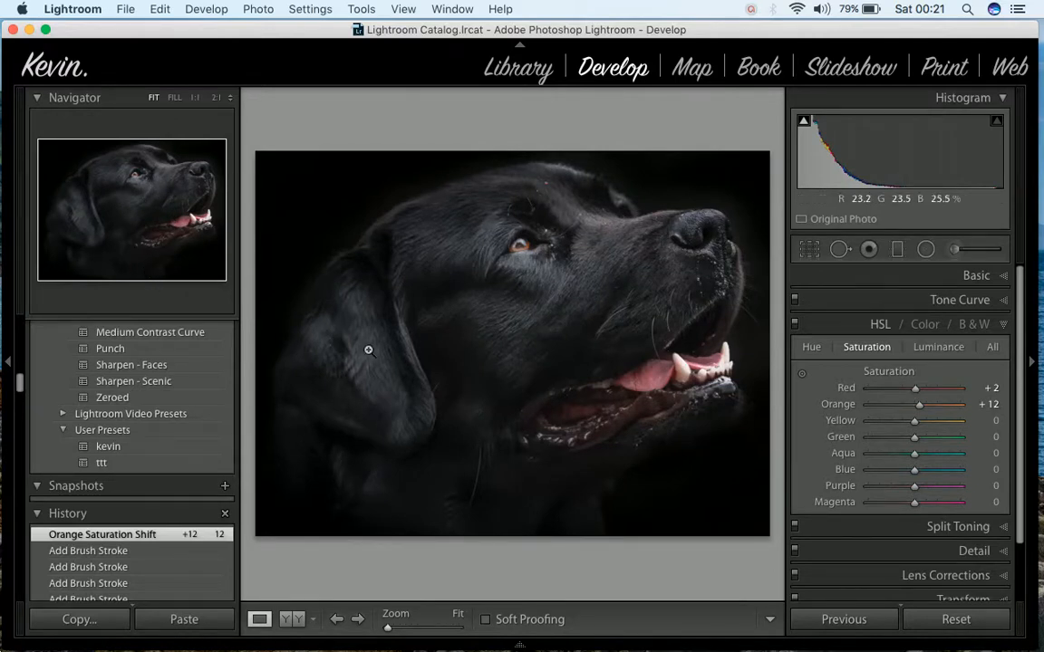
click(602, 514)
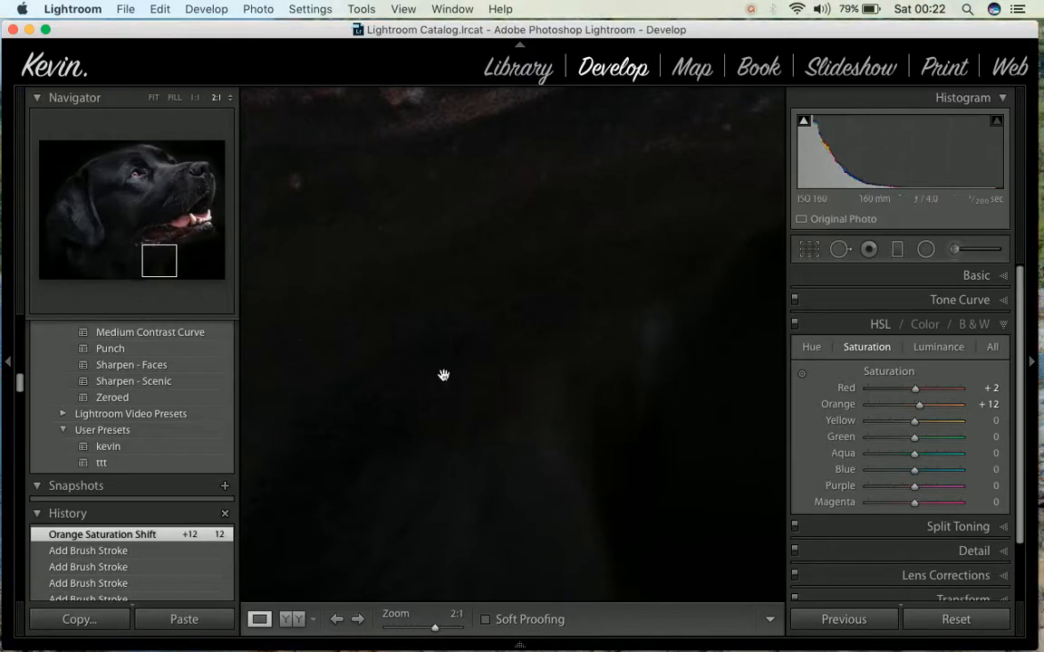
click(963, 252)
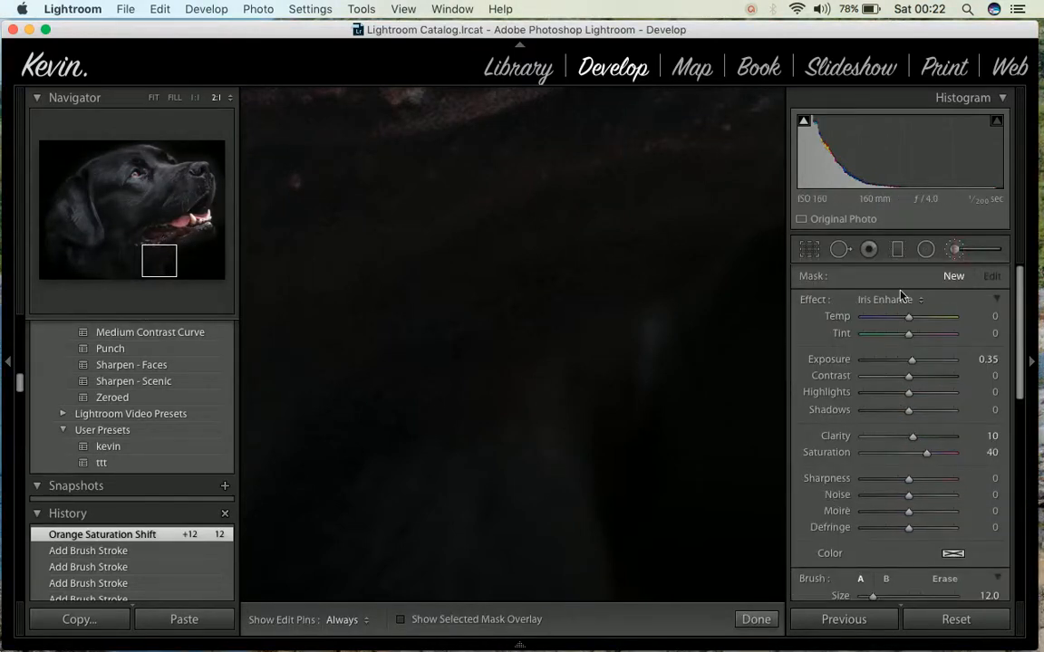
double_click(814, 301)
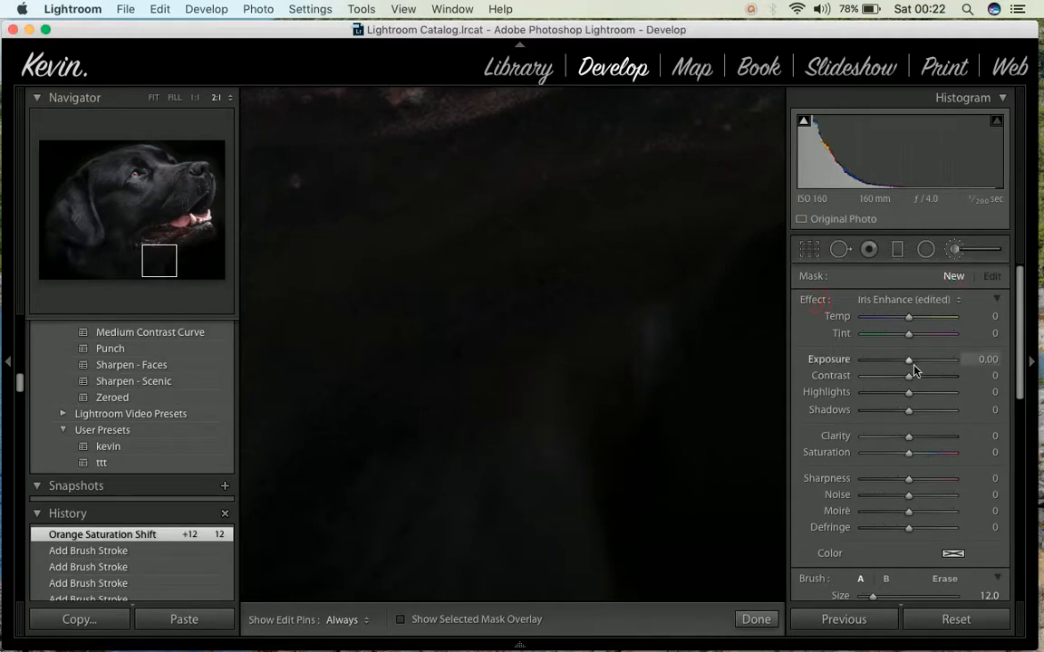
drag(908, 359, 863, 360)
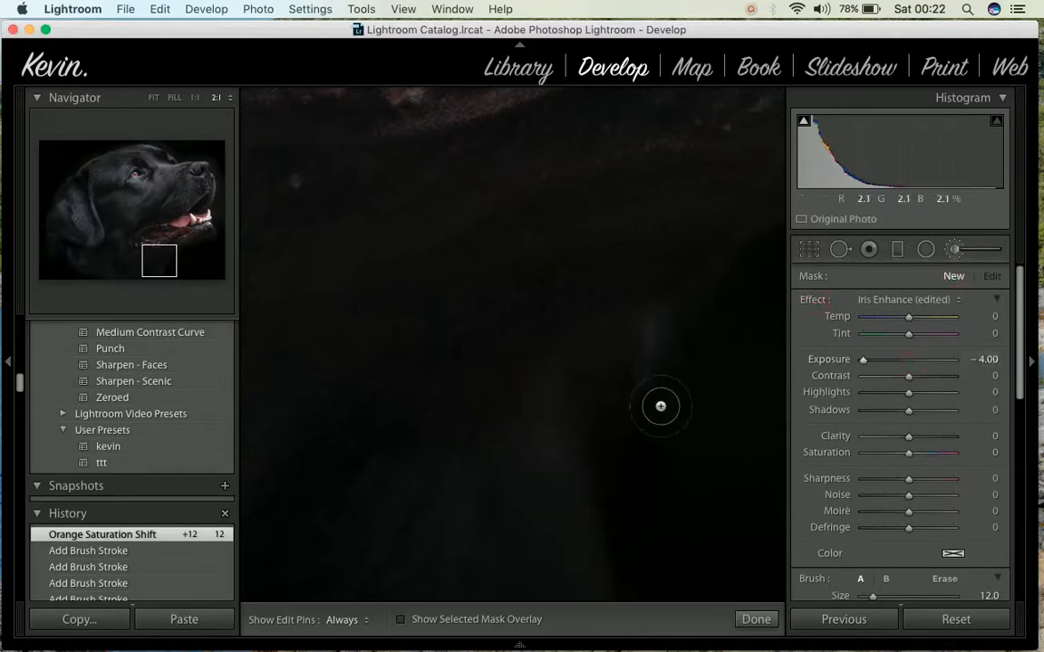
scroll(655, 398, up, 5)
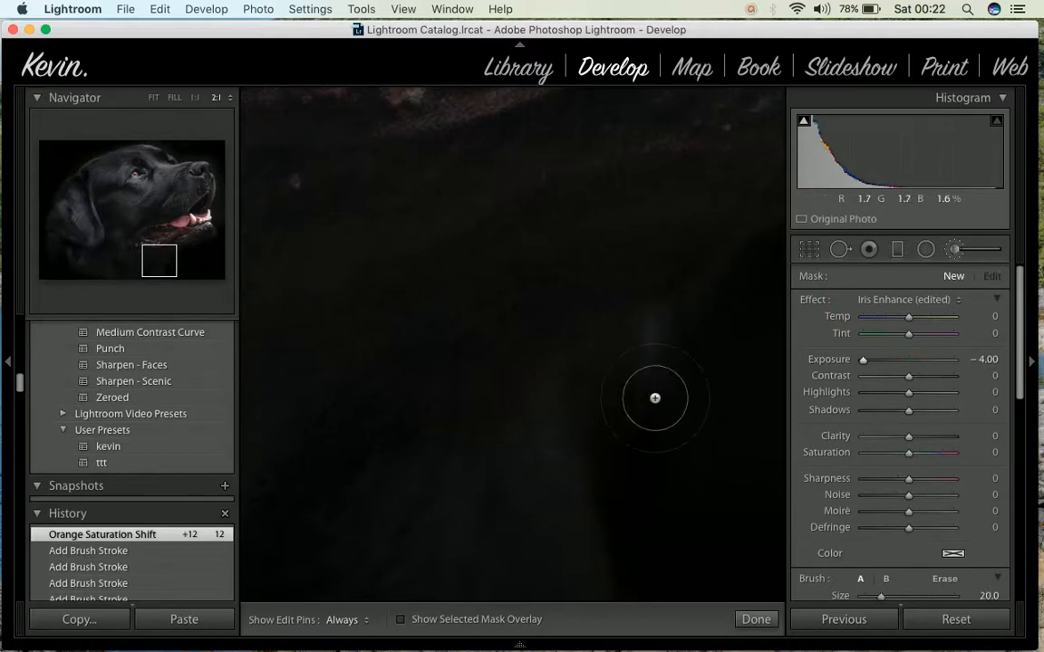
drag(655, 399, 655, 277)
scroll(690, 356, up, 1)
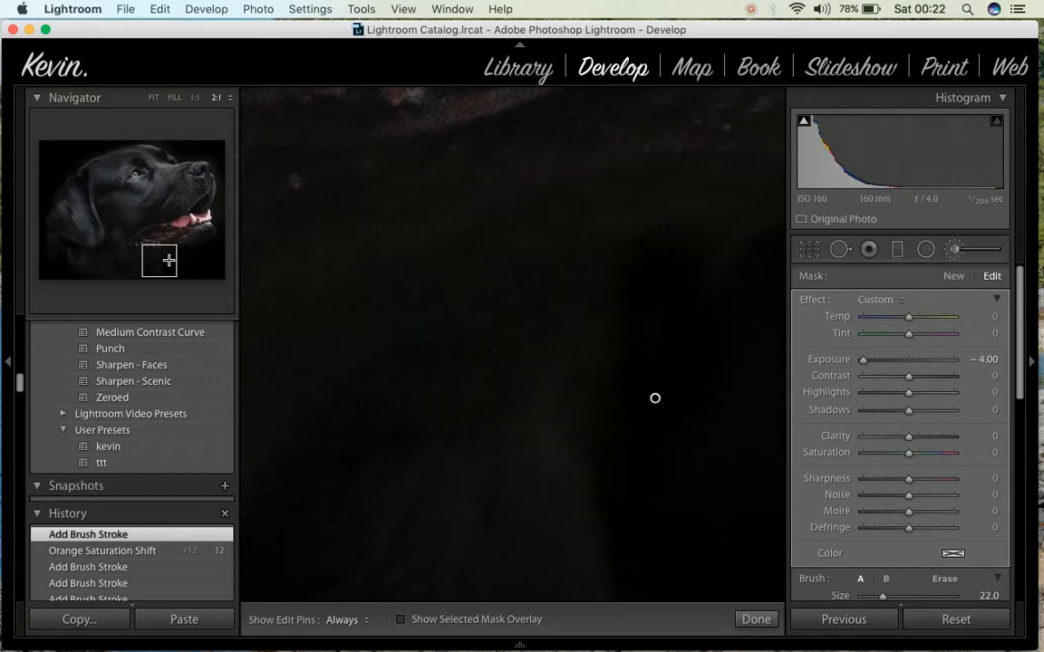
Darken the background just in front of the dog's teeth with the same mask at brush size 18, and finish the brush edit.
mouse_move(168, 261)
mouse_down()
mouse_move(208, 241)
mouse_move(214, 215)
mouse_move(201, 217)
mouse_move(212, 213)
mouse_up()
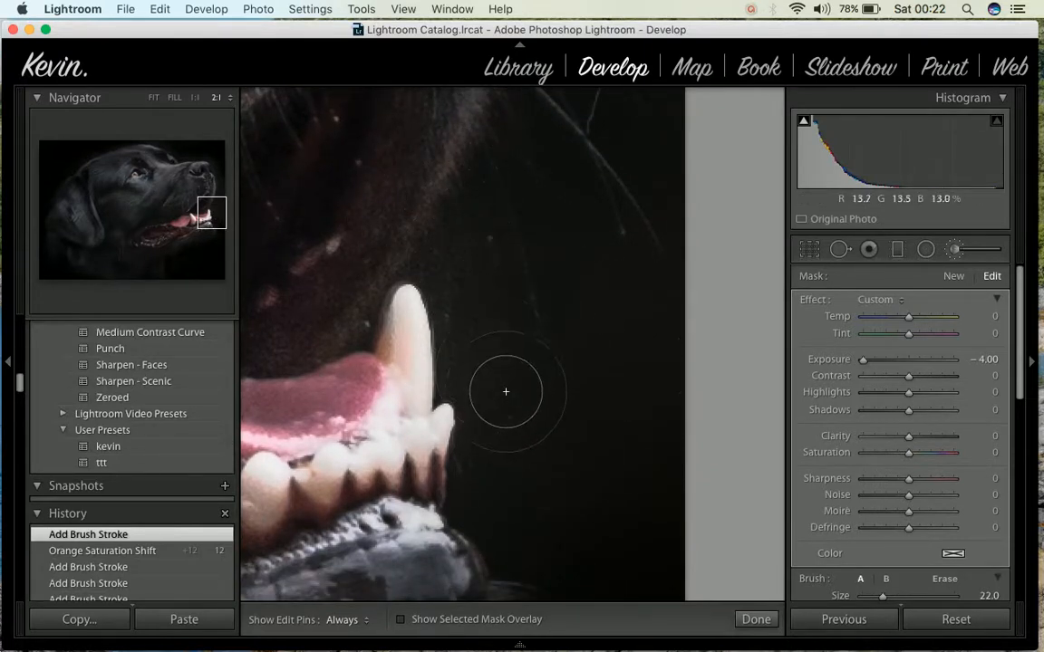
key(bracketleft)
key(bracketleft)
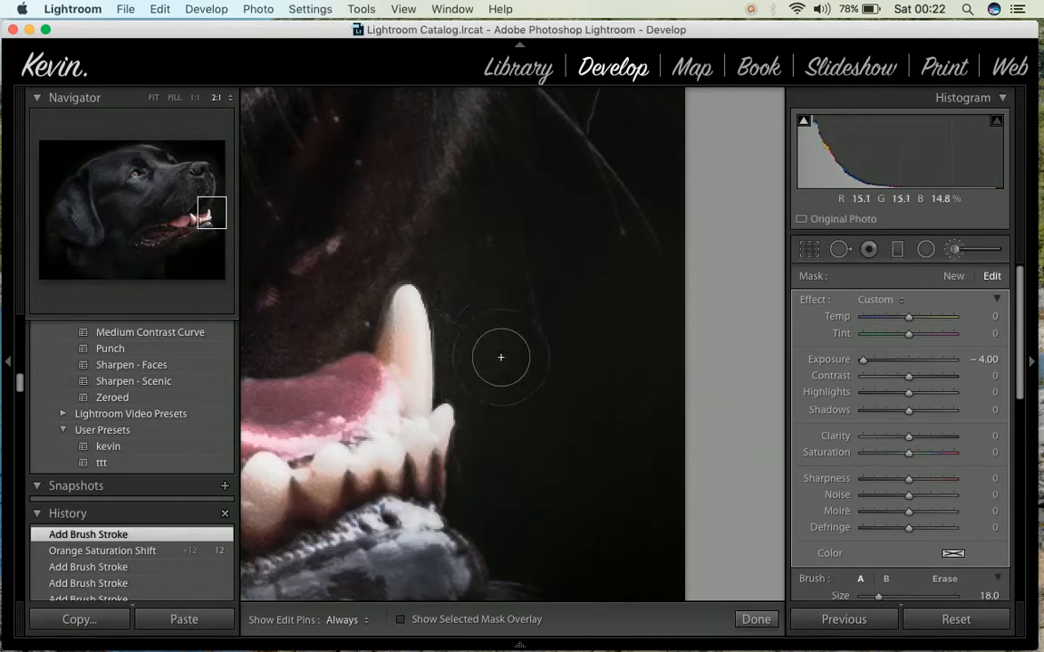
key(h)
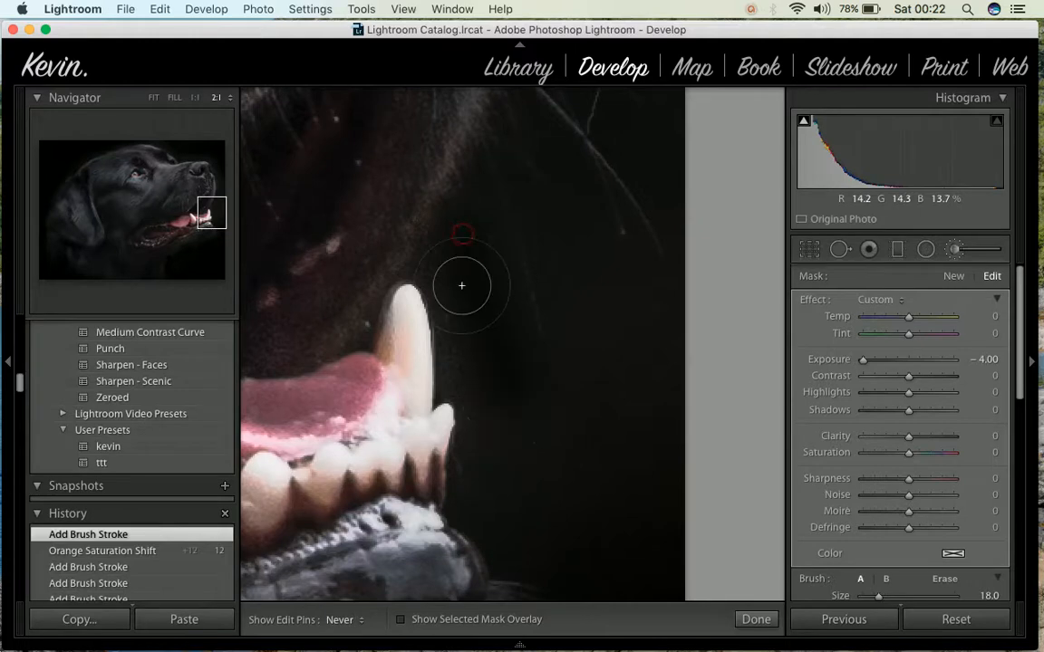
drag(461, 286, 517, 458)
key(h)
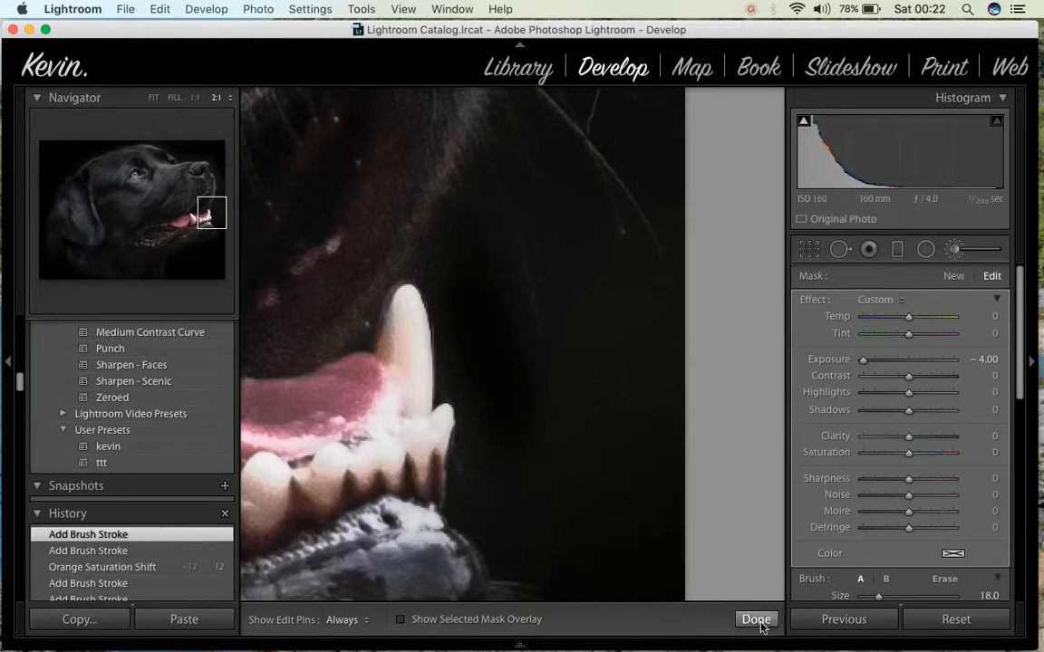
click(756, 620)
mouse_move(203, 196)
mouse_down()
mouse_move(195, 164)
mouse_move(175, 147)
mouse_move(172, 163)
mouse_move(136, 156)
mouse_move(104, 188)
mouse_move(70, 189)
mouse_move(56, 203)
mouse_move(58, 291)
mouse_move(63, 259)
mouse_up()
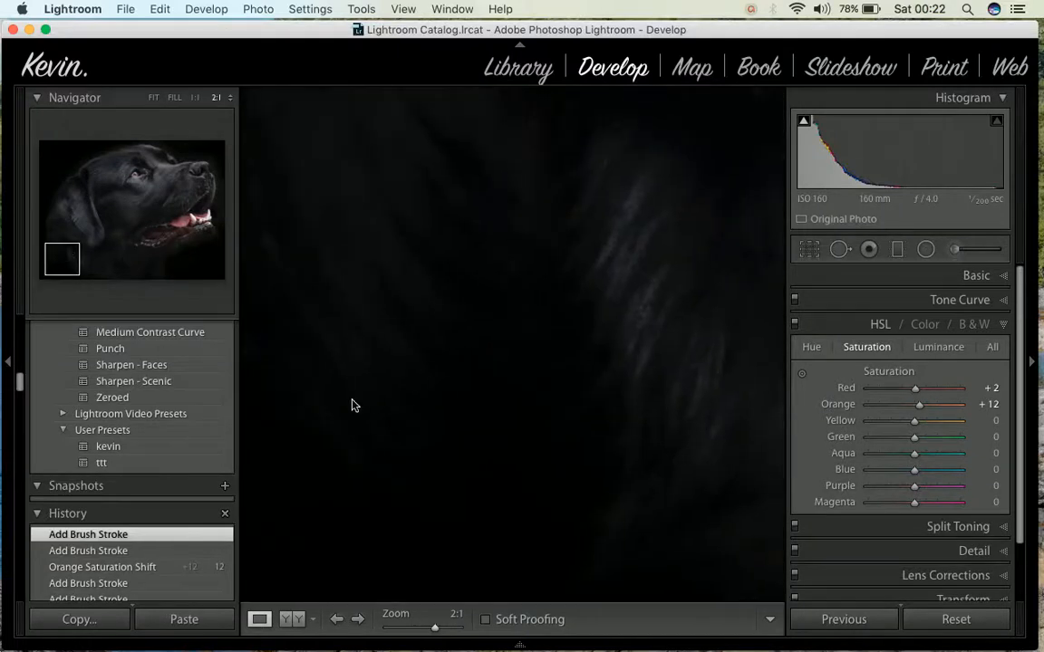
click(7, 363)
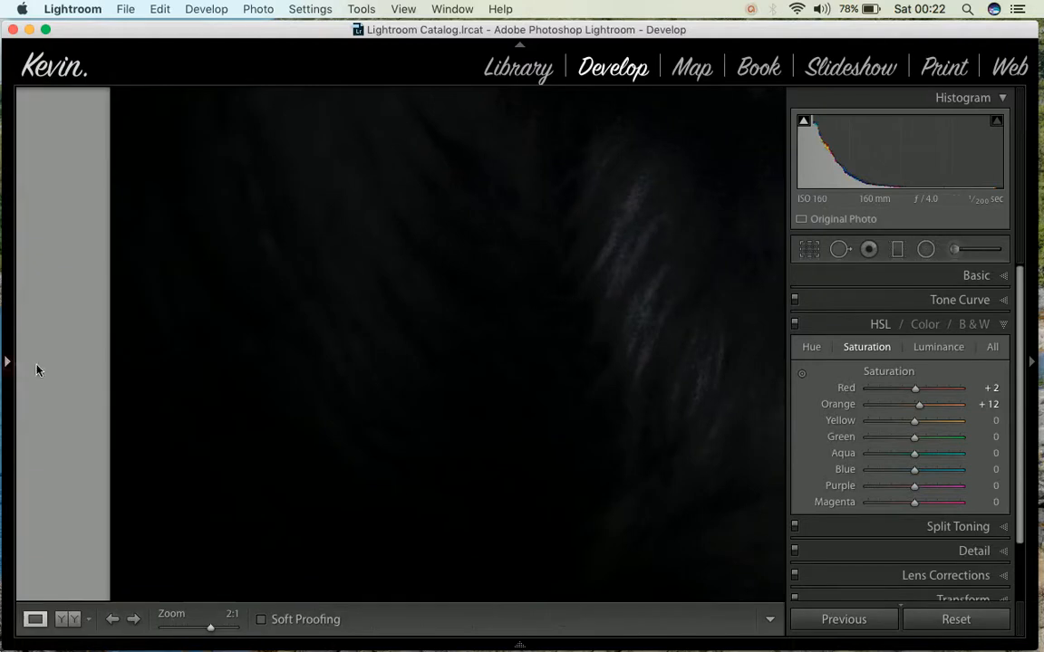
click(599, 494)
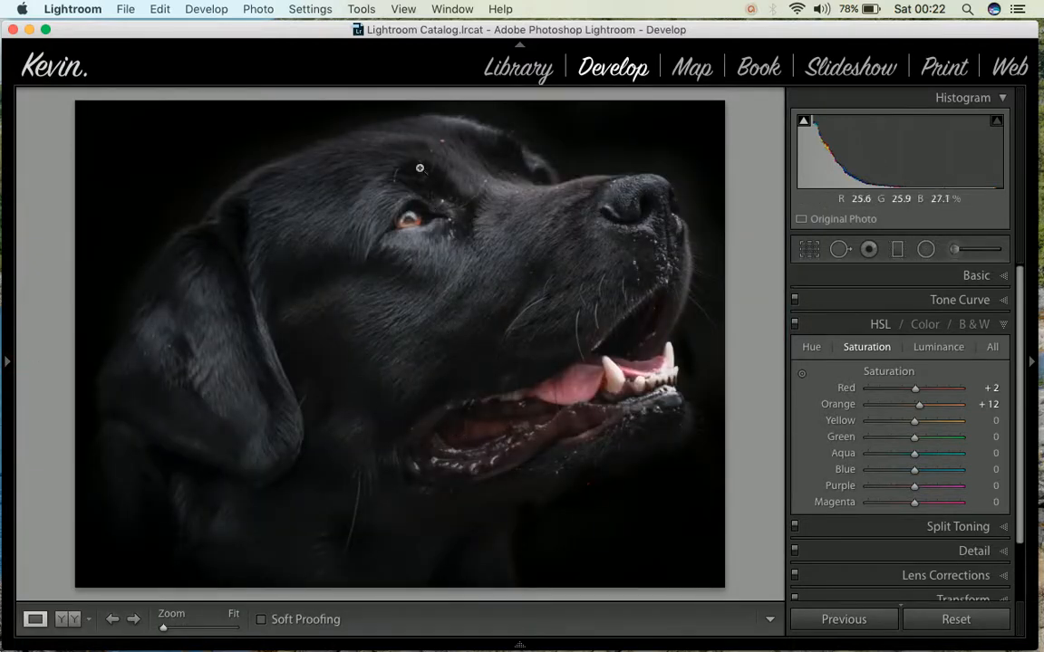
Heal the four bright specks on the dog's forehead and brow with Spot Removal at size 34, and finish the spot edit.
click(450, 141)
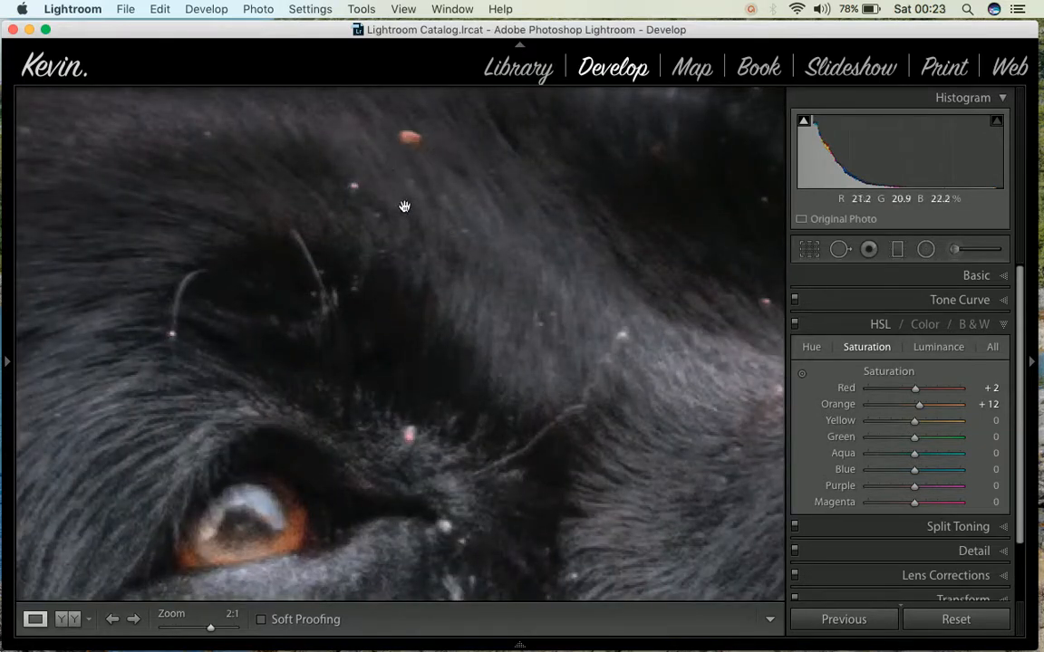
drag(404, 207, 405, 303)
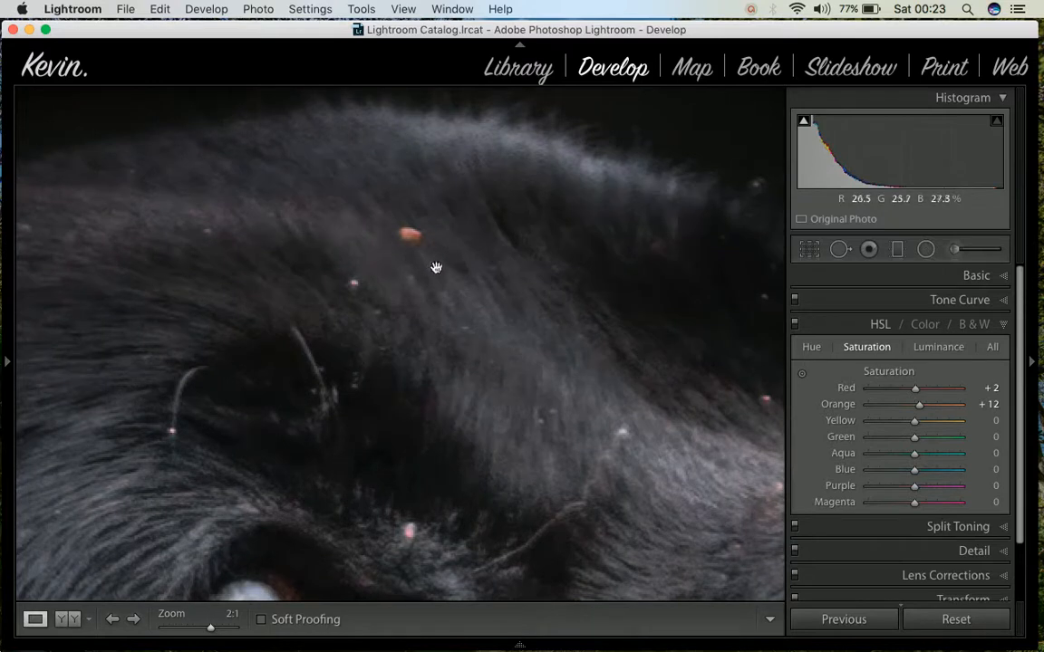
click(840, 249)
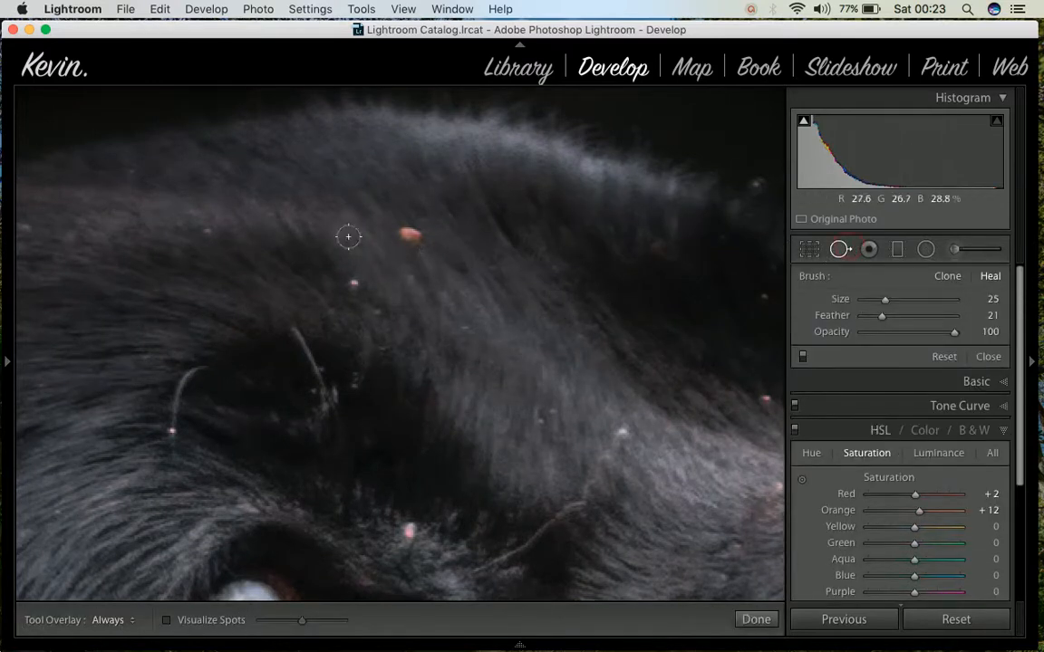
scroll(349, 235, up, 5)
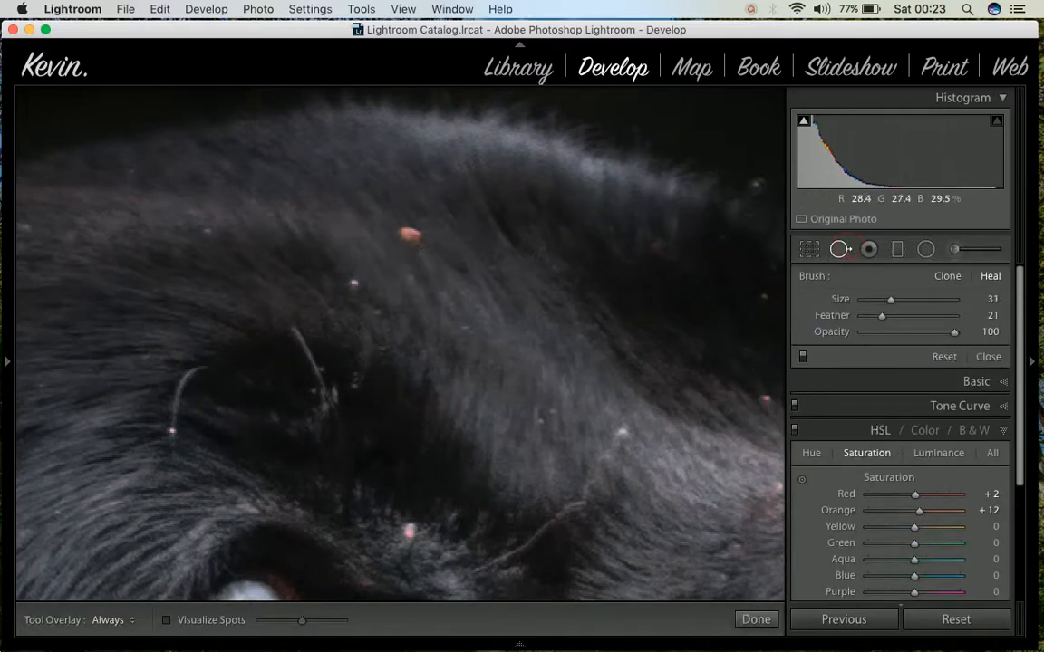
click(409, 231)
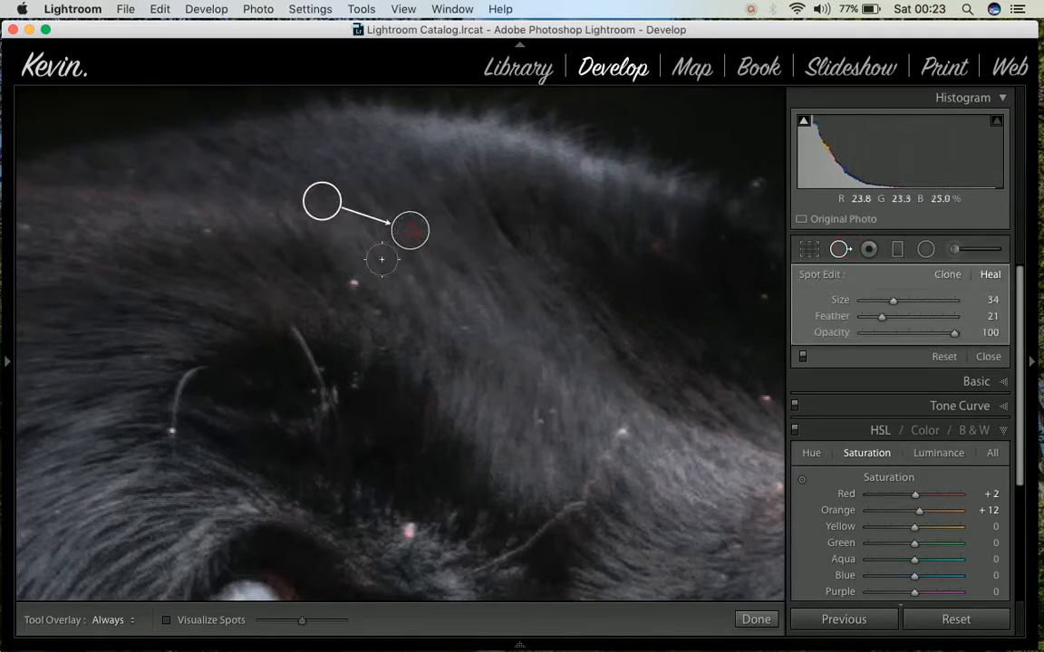
click(358, 285)
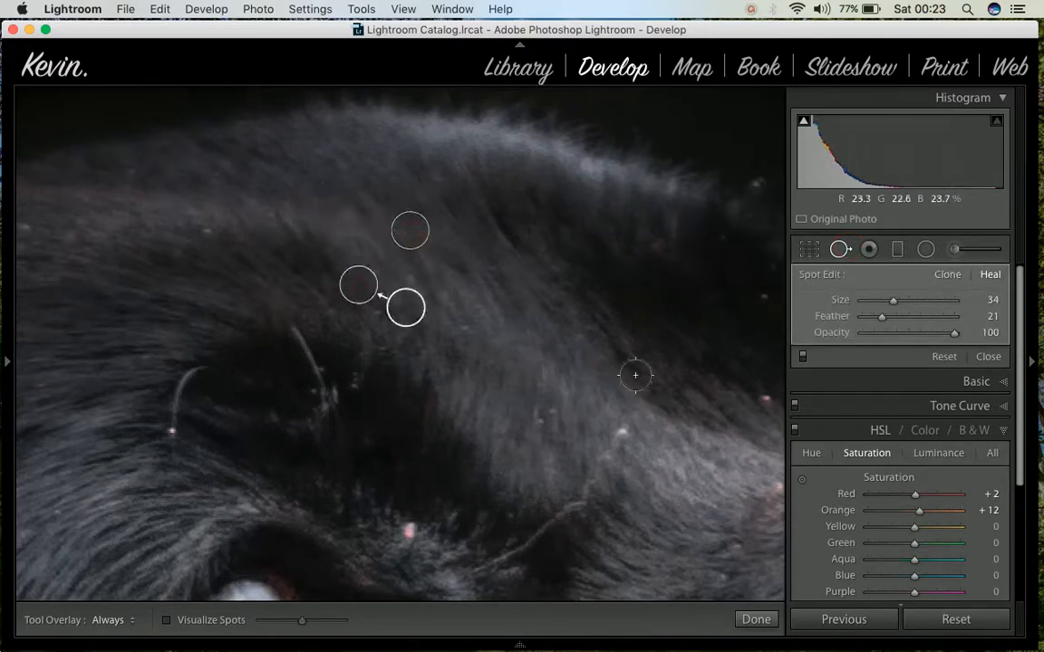
click(624, 438)
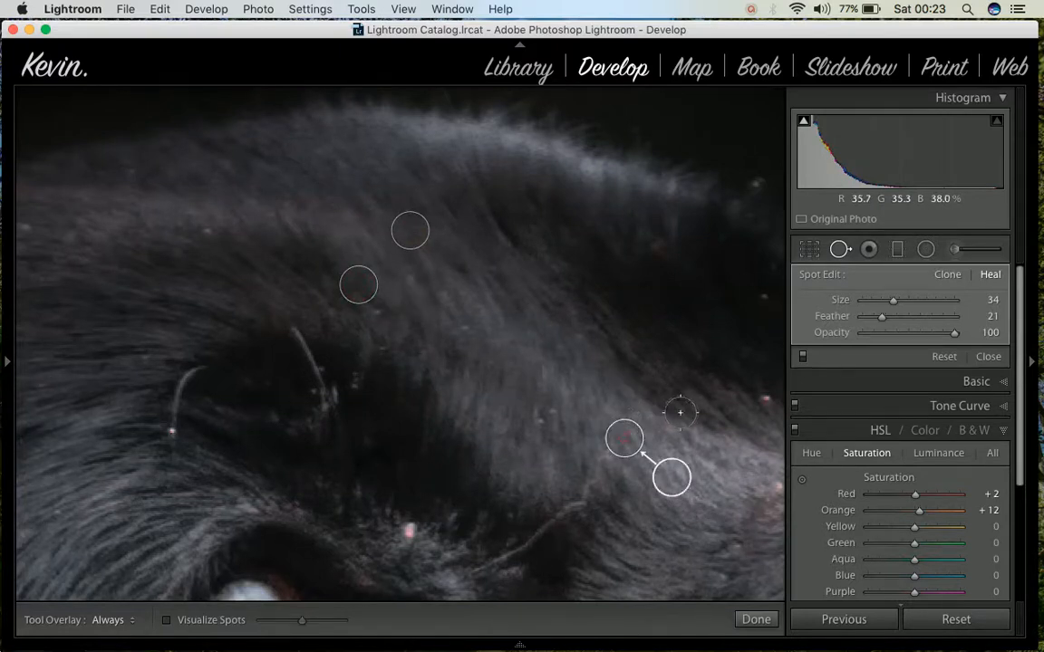
click(765, 388)
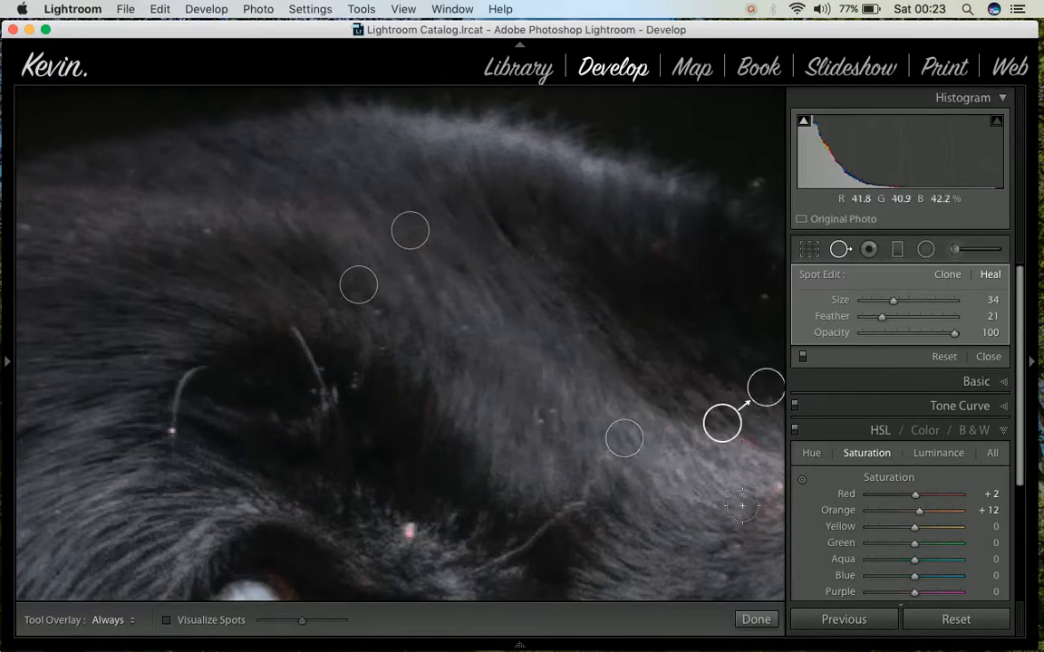
click(756, 620)
Heal the pink speck above the eye and the white speck at its inner corner with Spot Removal at size 34, and finish the spot edit.
drag(580, 508, 541, 334)
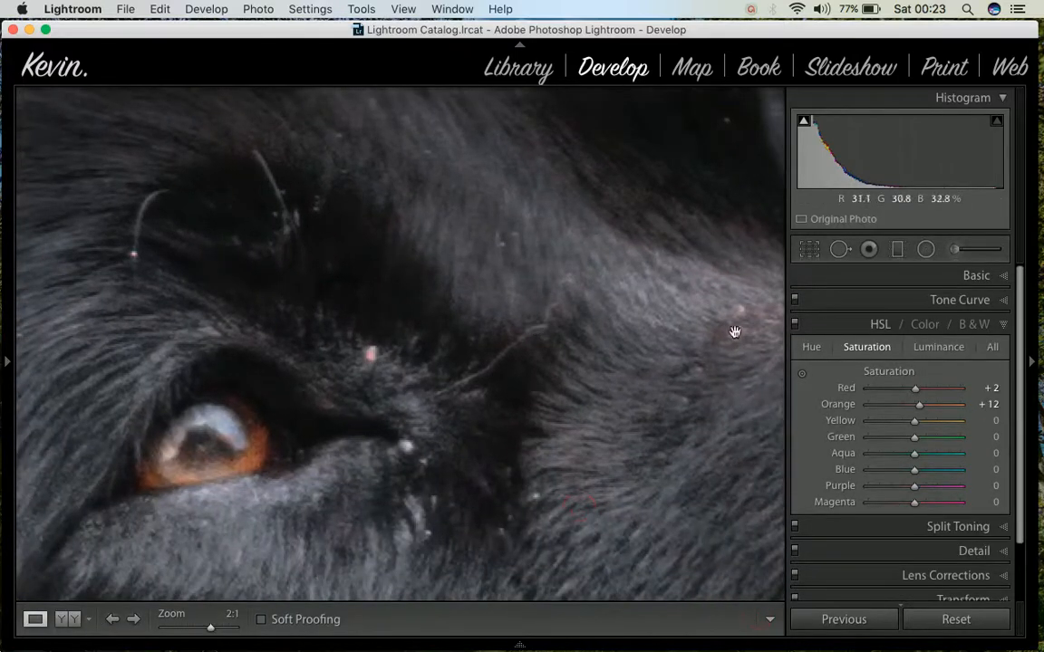
click(838, 250)
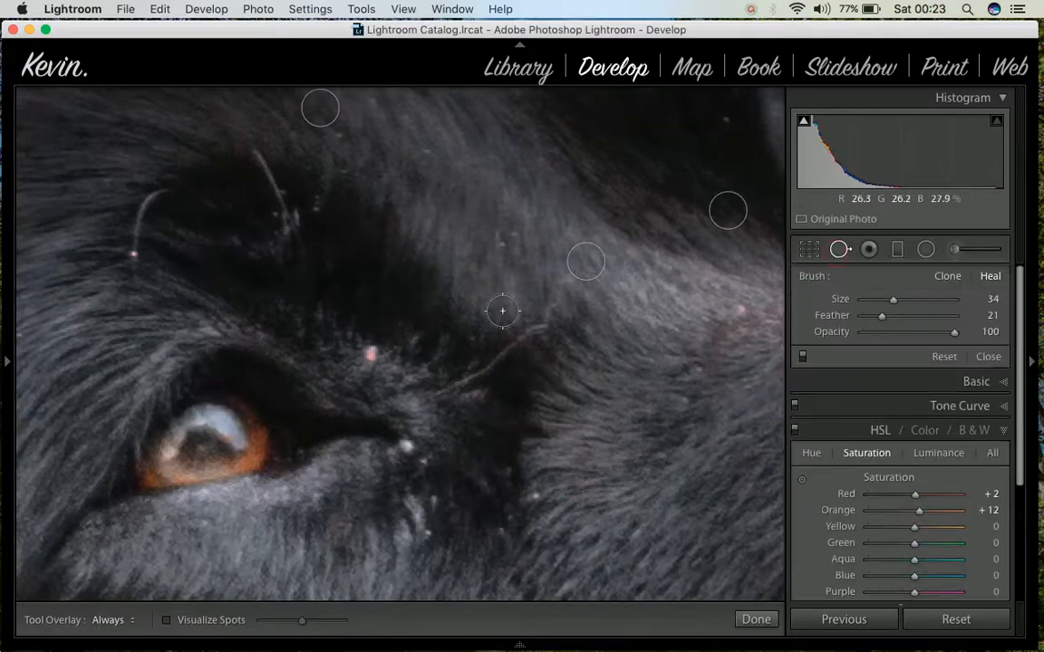
click(370, 358)
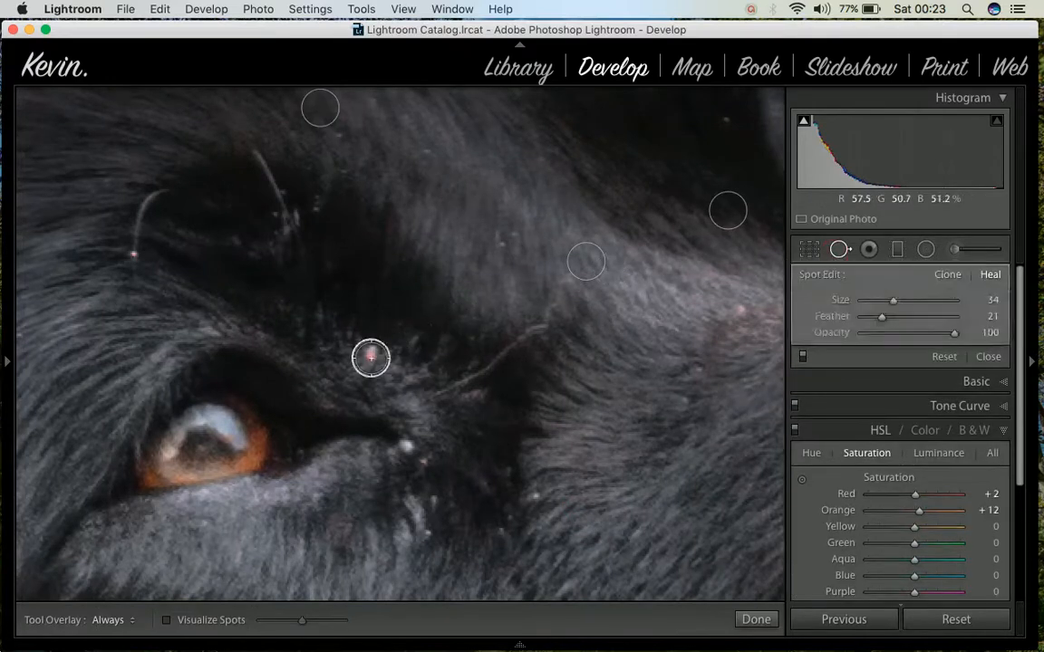
click(406, 447)
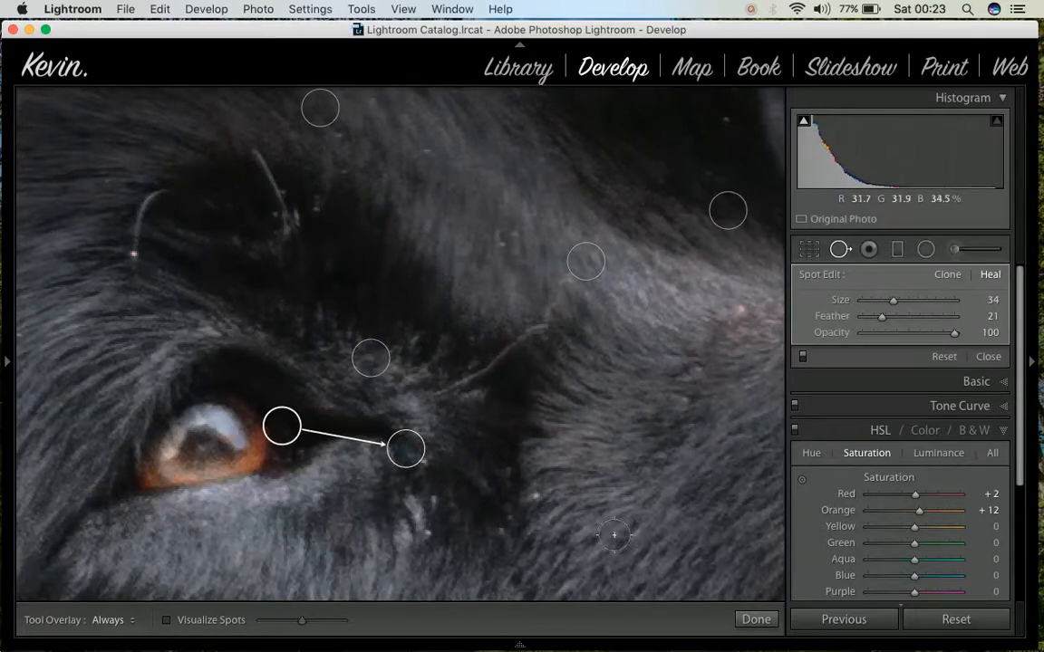
click(756, 620)
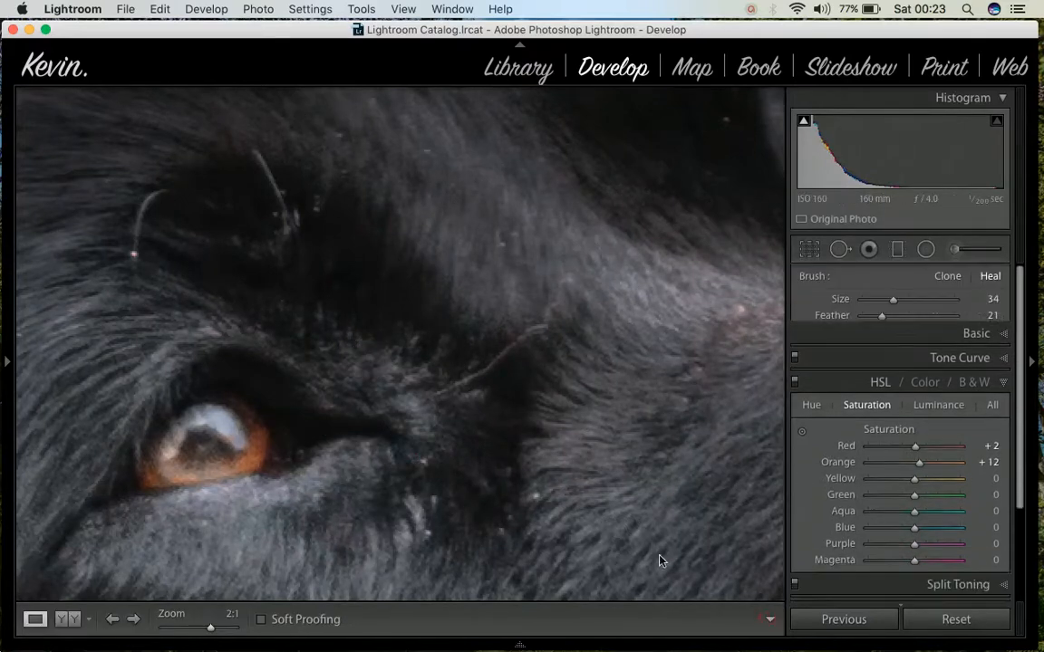
Compare the whole edited portrait with the original photo side by side, and return to the single-photo view.
click(527, 489)
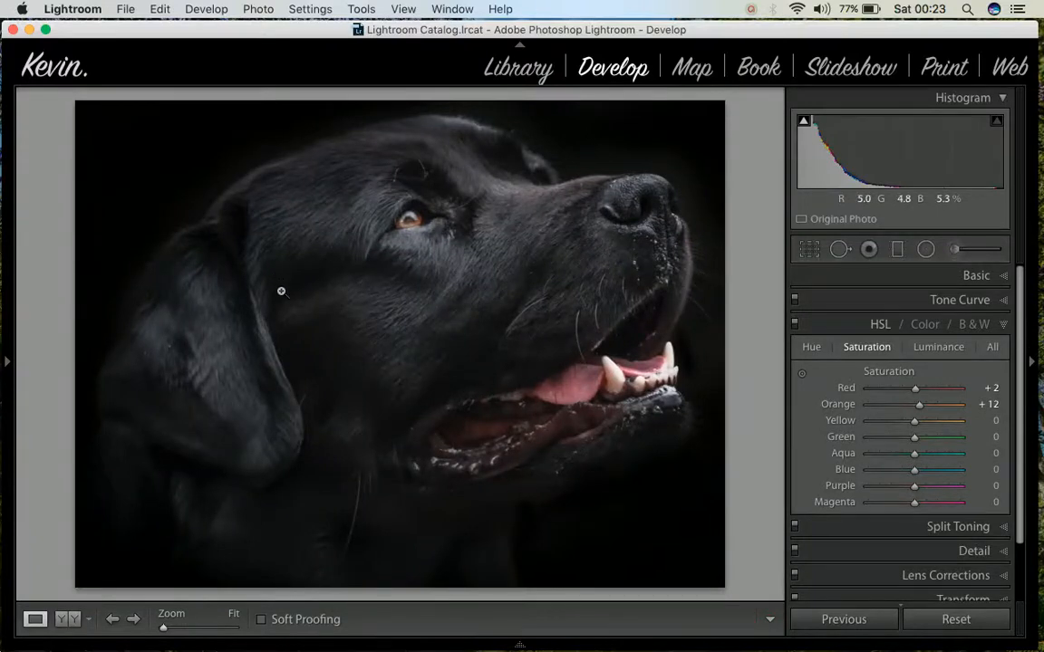
click(61, 620)
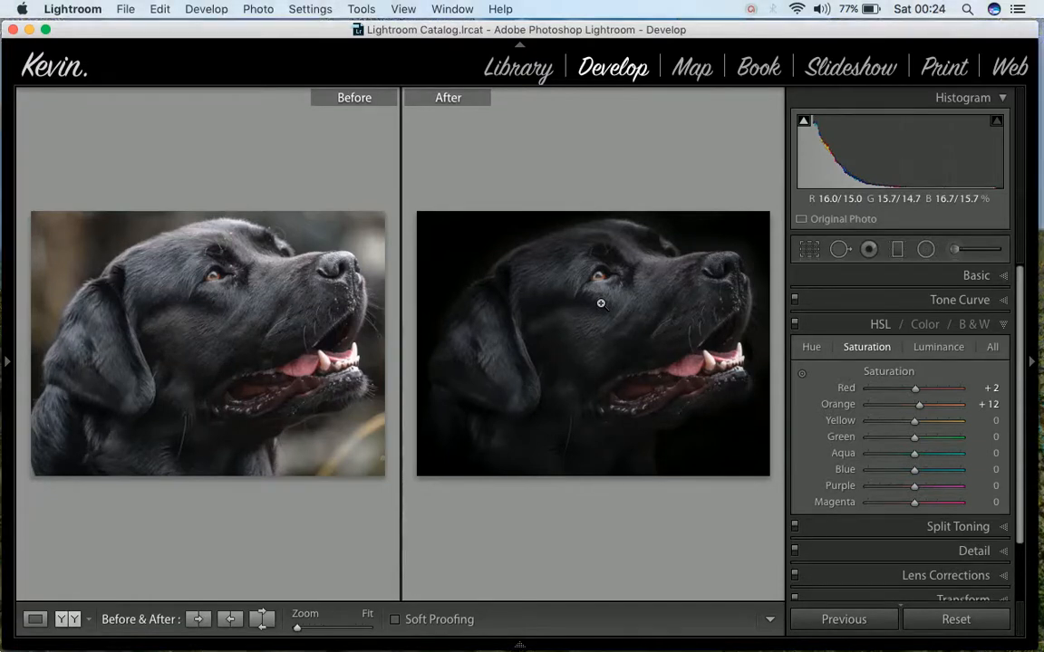
click(36, 620)
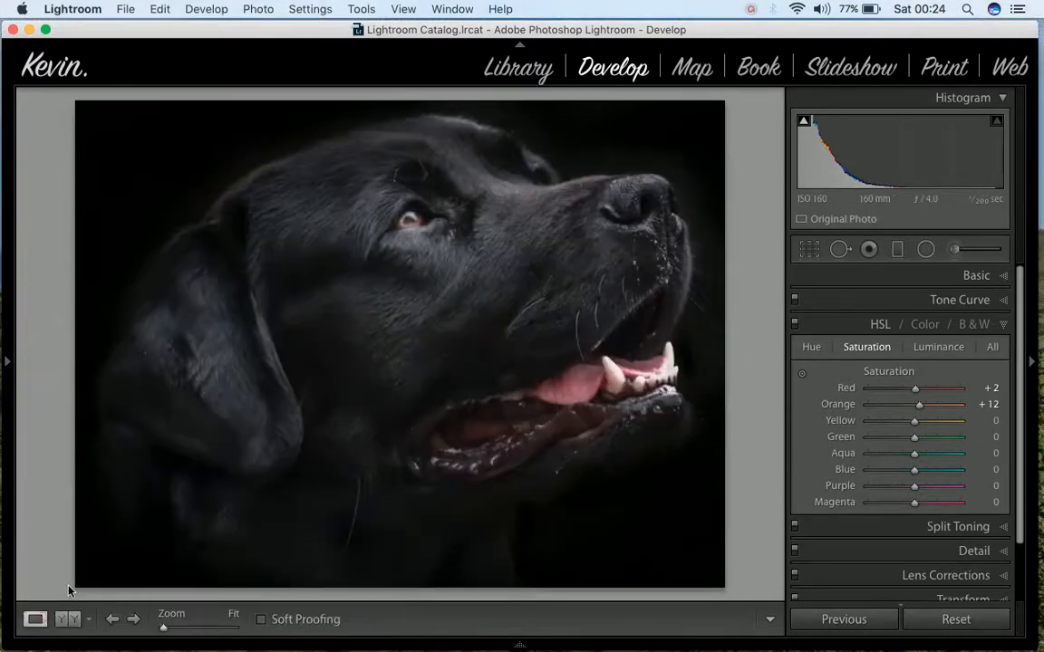
Set the whole photo's Clarity to +36 in the Basic adjustments.
click(967, 272)
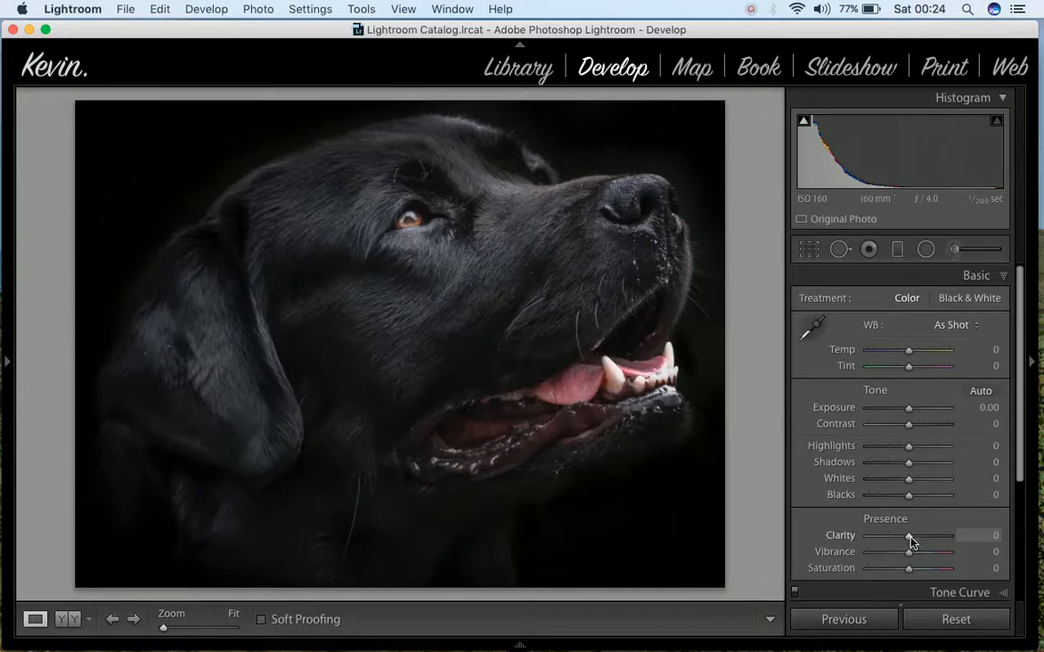
mouse_move(909, 541)
mouse_down()
mouse_move(929, 540)
mouse_move(921, 538)
mouse_up()
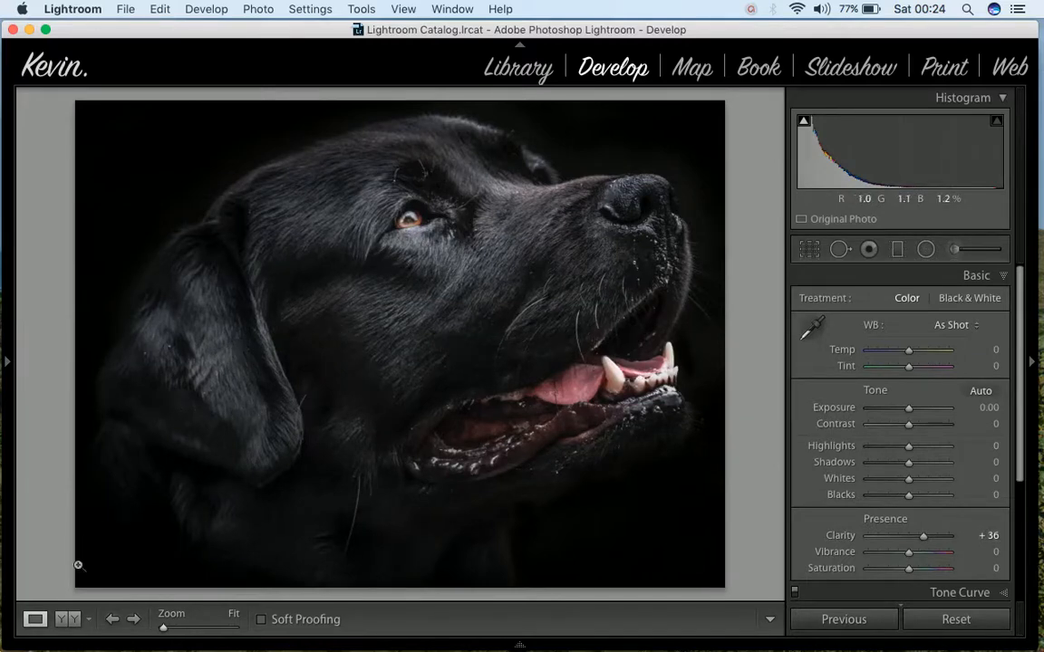
Check the portrait with the added Clarity against the original in the before/after view, and return to the single photo.
click(66, 619)
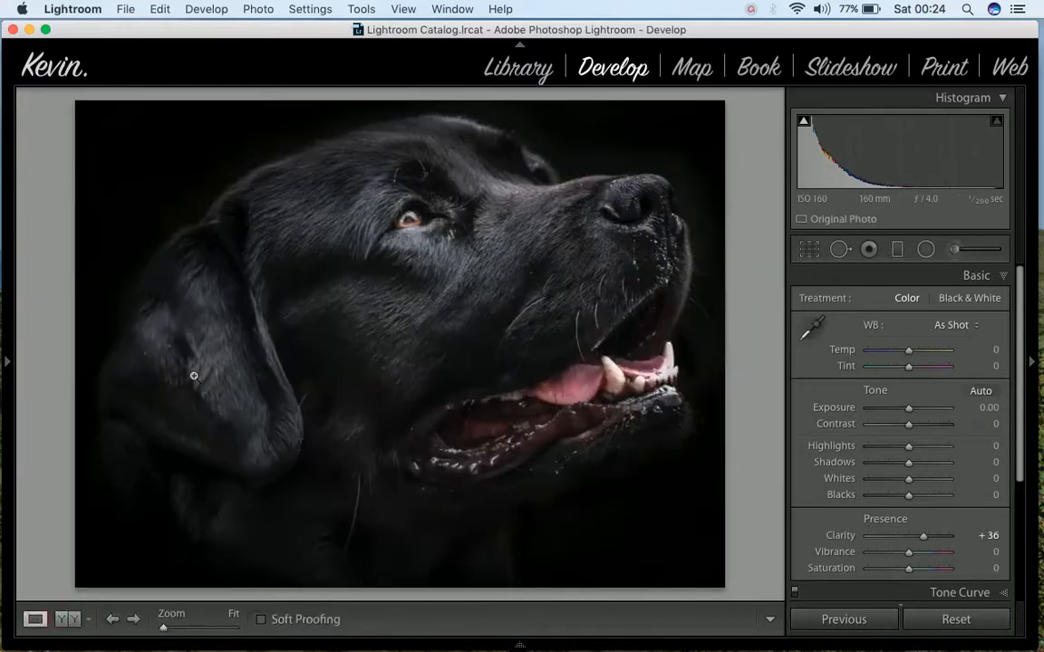
click(63, 619)
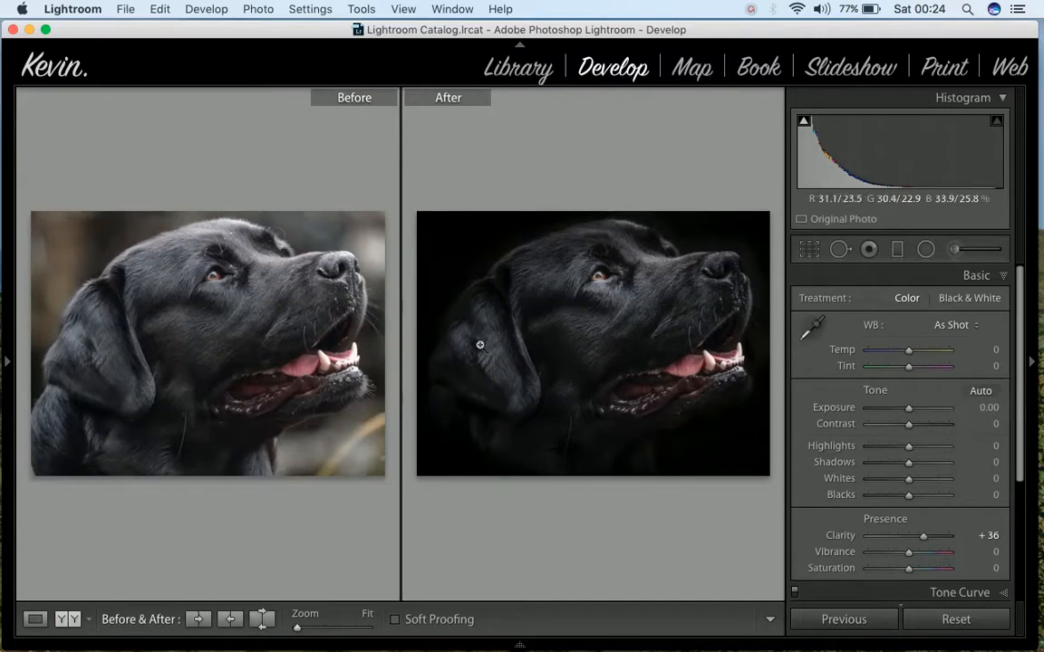
click(34, 622)
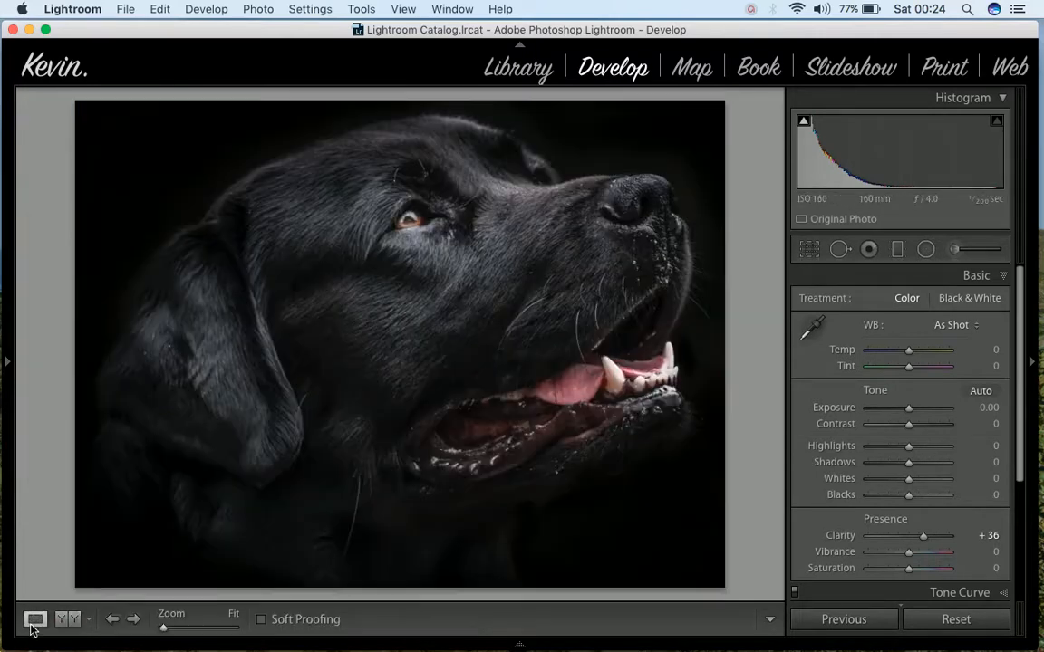